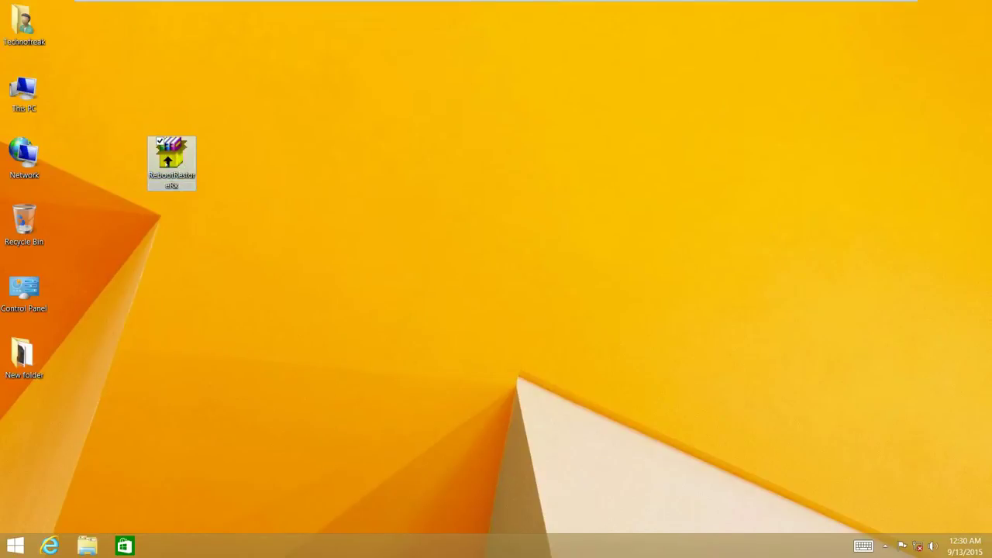
# Step: Extract the RebootRestoreRx archive to C:\RebootRestoreRx and allow its setup program to make changes to the computer
pyautogui.doubleClick(167, 161)
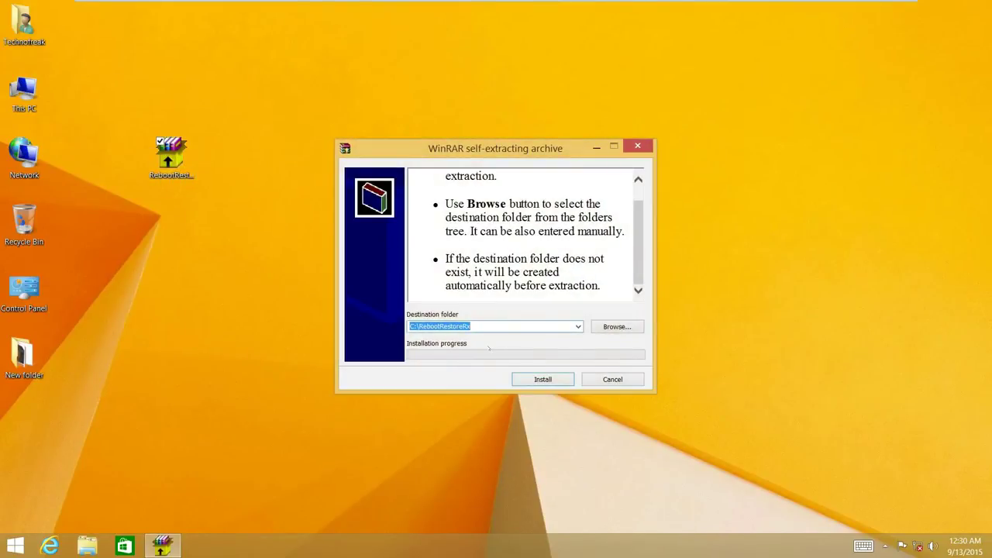
pyautogui.click(540, 379)
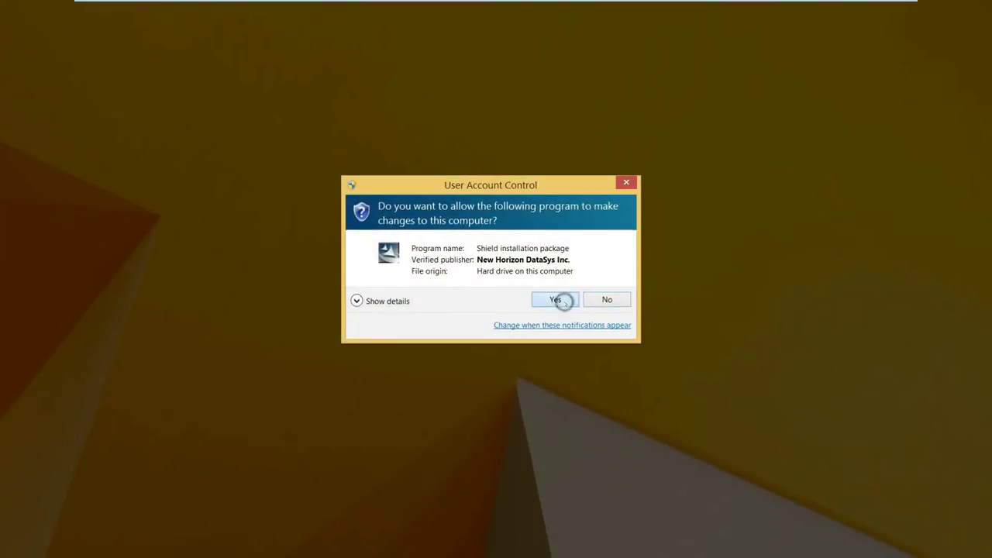
pyautogui.click(557, 300)
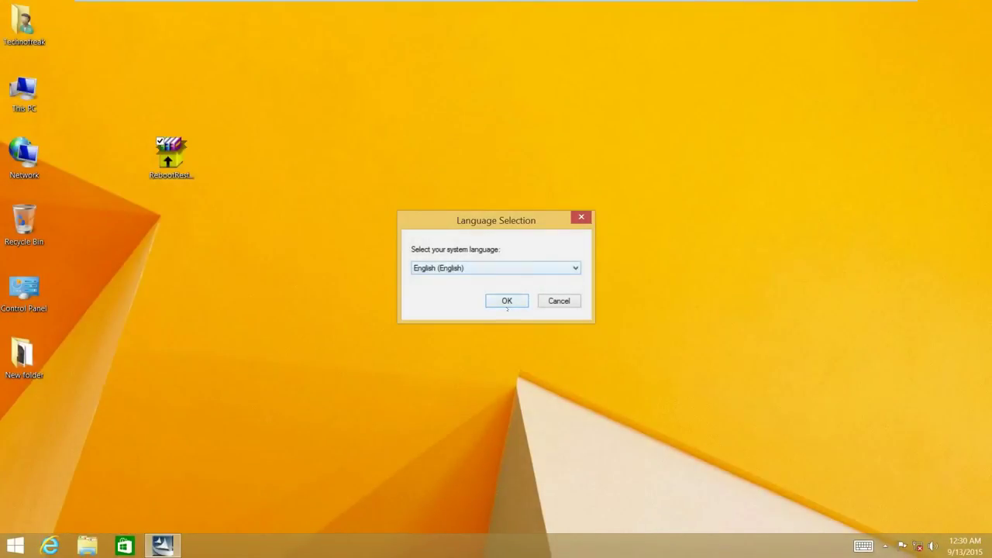
# Step: Keep English as the setup language and accept the Reboot Restore Rx license agreement
pyautogui.click(504, 301)
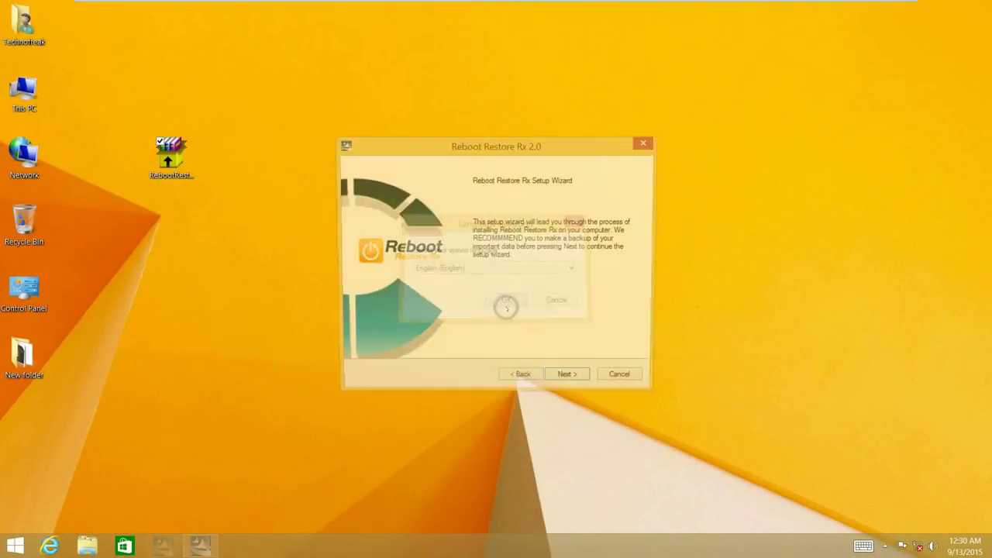
pyautogui.click(578, 382)
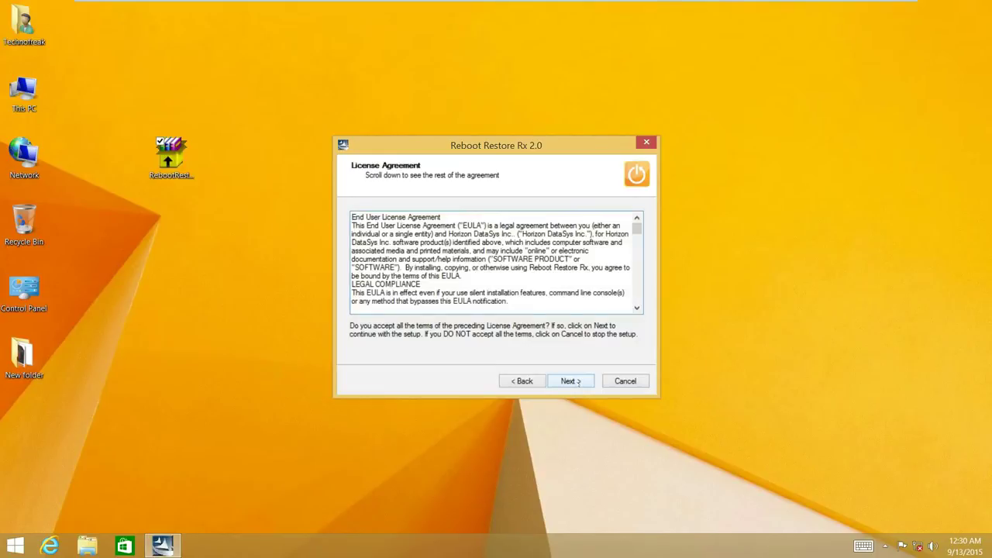
pyautogui.click(578, 381)
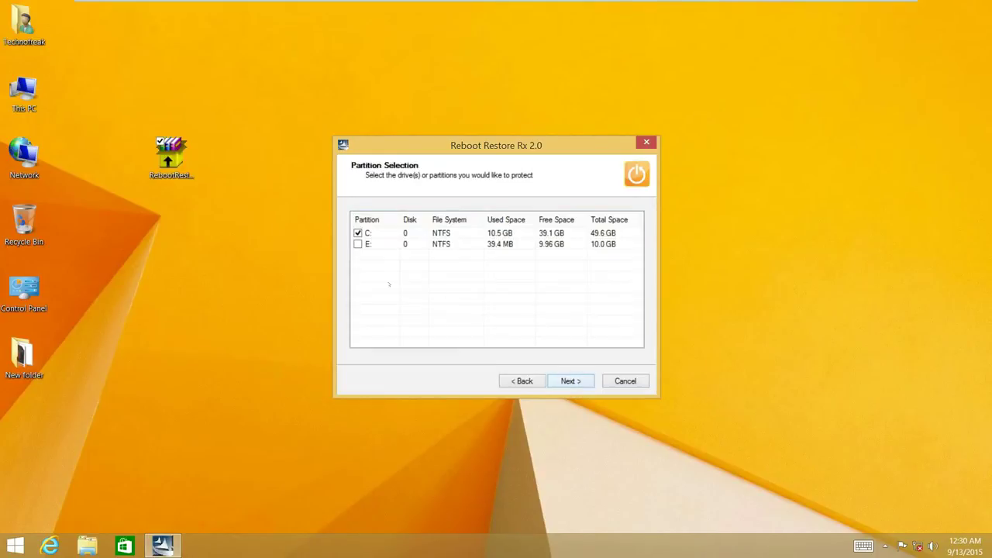
# Step: Select partition E: for protection and try to continue with the system partition C: excluded
pyautogui.click(358, 244)
pyautogui.click(358, 233)
pyautogui.click(571, 380)
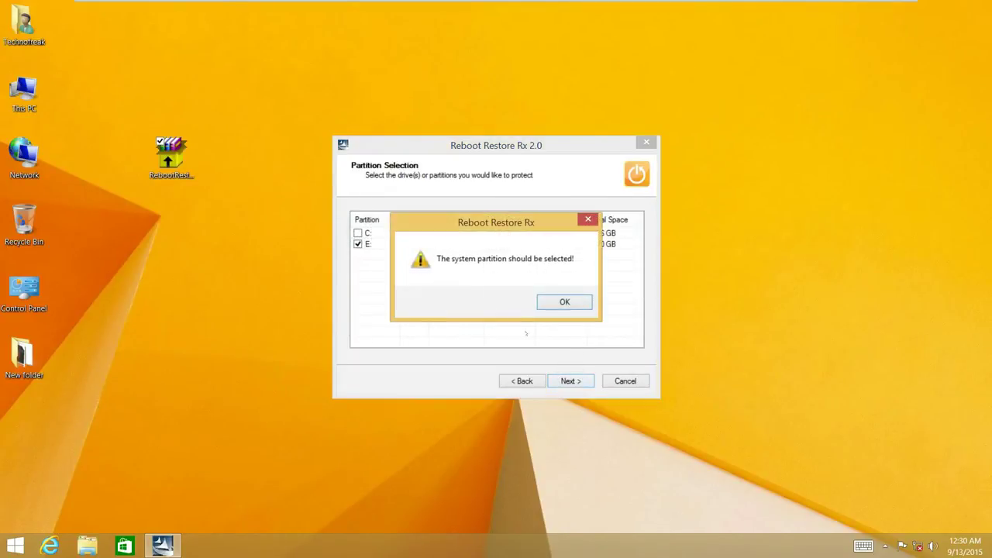
pyautogui.click(555, 300)
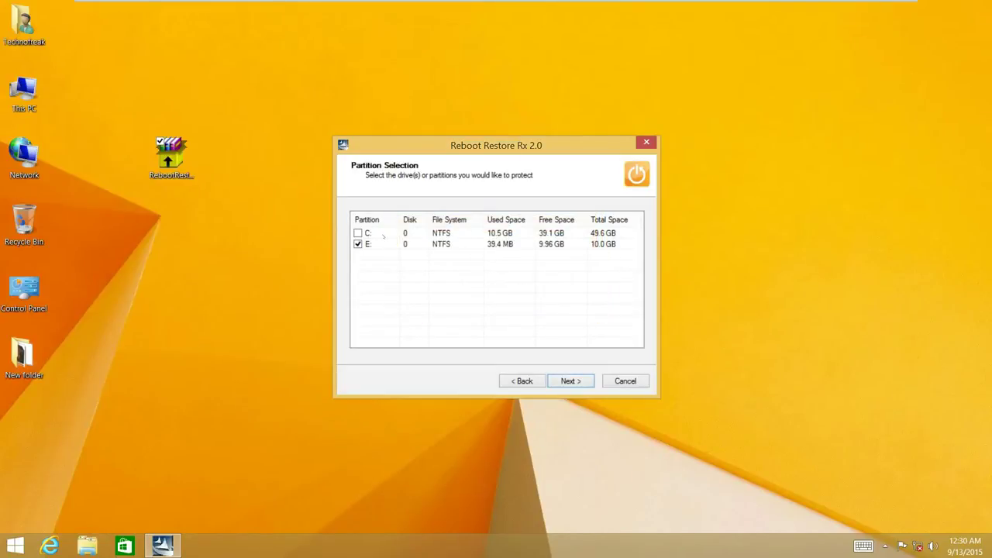
# Step: Include partition C: in the protection and complete the installation with an immediate restart of the computer
pyautogui.click(358, 234)
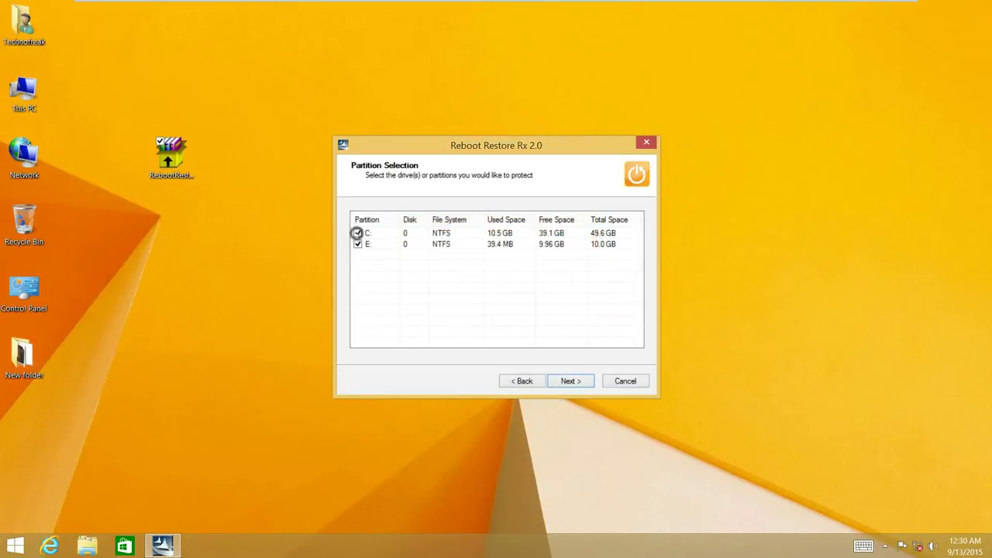
pyautogui.click(570, 379)
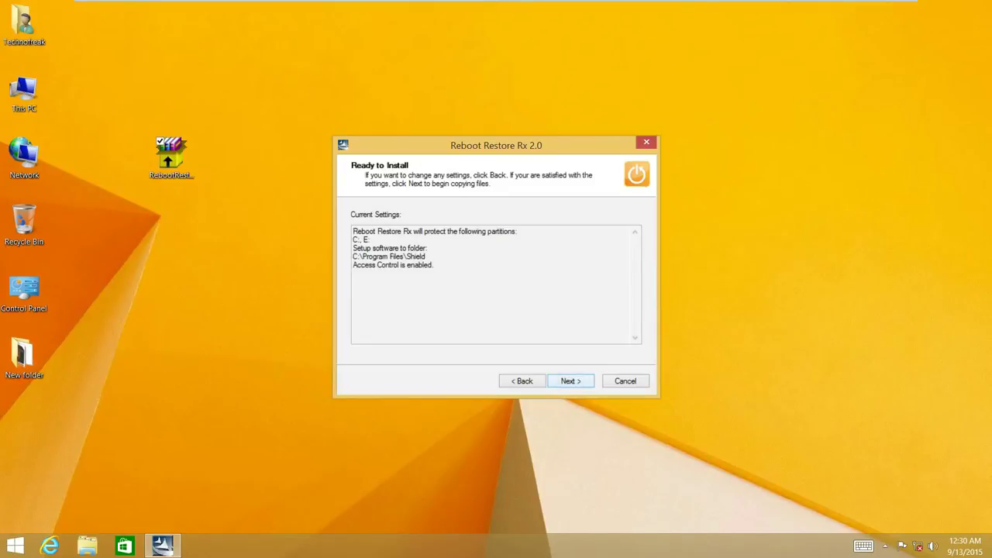
pyautogui.click(573, 380)
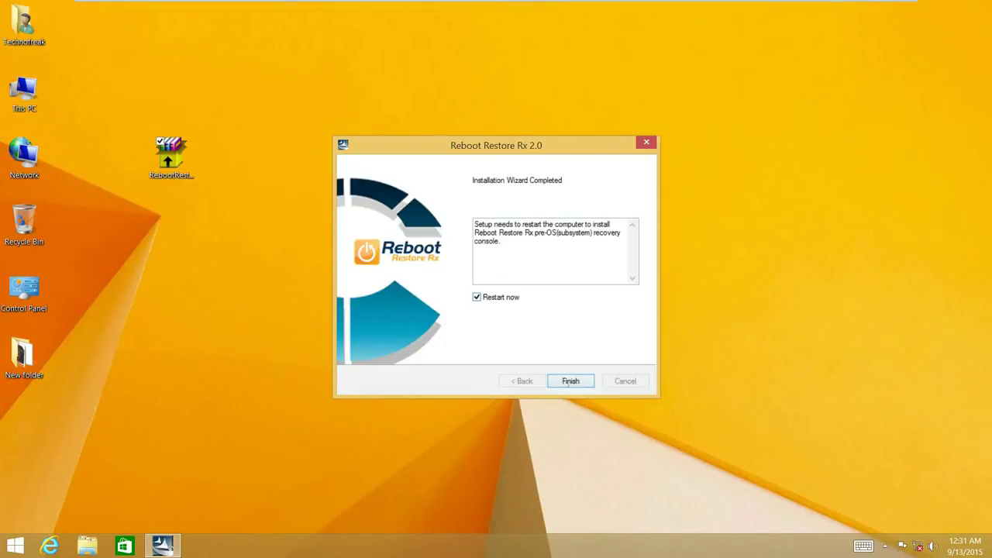
pyautogui.click(570, 381)
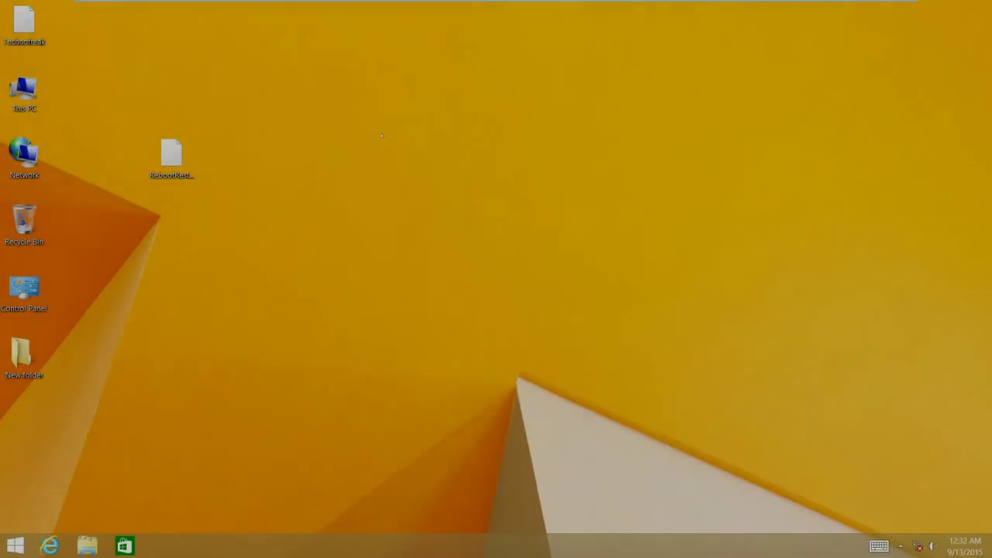
# Step: Refresh the desktop
pyautogui.rightClick(361, 147)
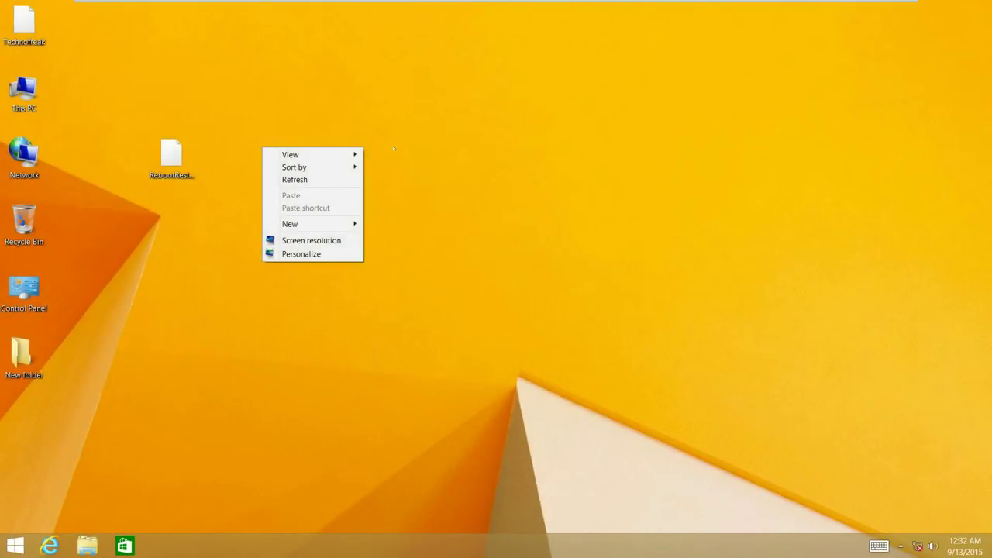
pyautogui.rightClick(381, 134)
pyautogui.click(312, 165)
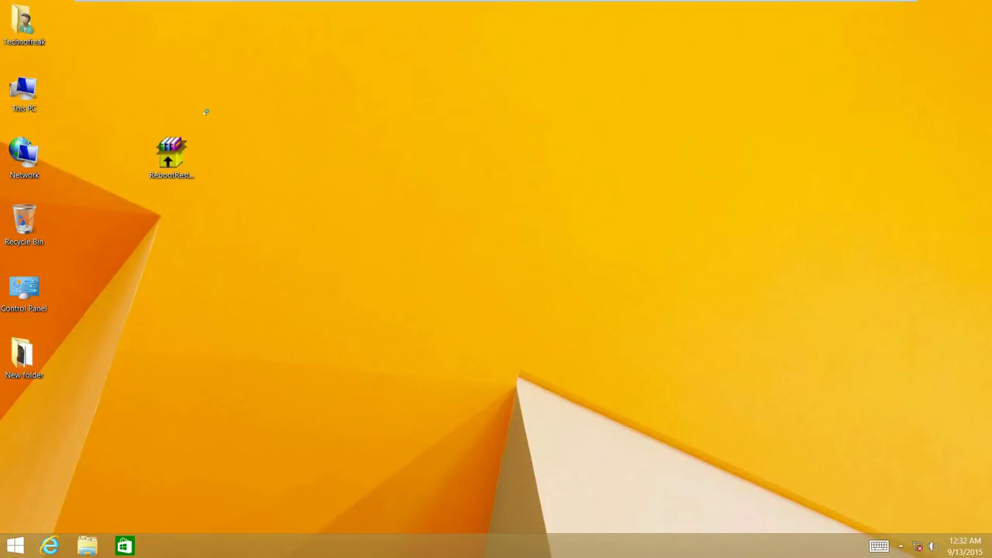
# Step: Open the New Volume (E:) drive from This PC and create a folder there with the default name
pyautogui.doubleClick(23, 89)
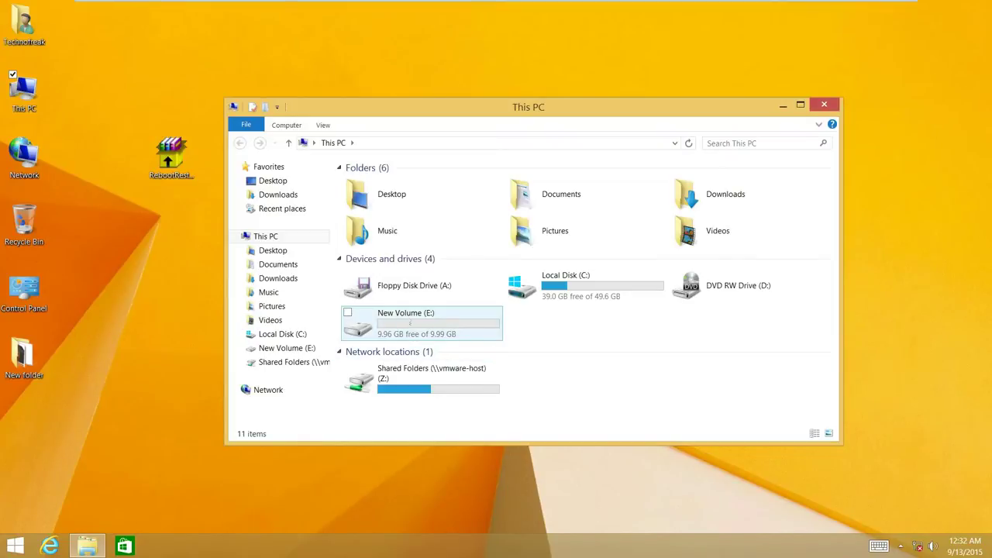
pyautogui.doubleClick(407, 319)
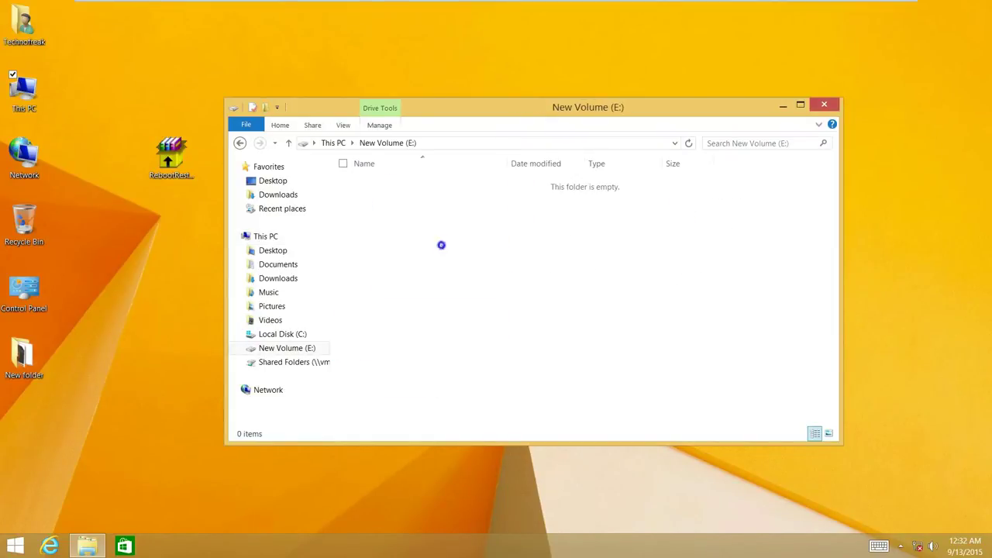
pyautogui.rightClick(441, 245)
pyautogui.click(408, 288)
pyautogui.rightClick(433, 232)
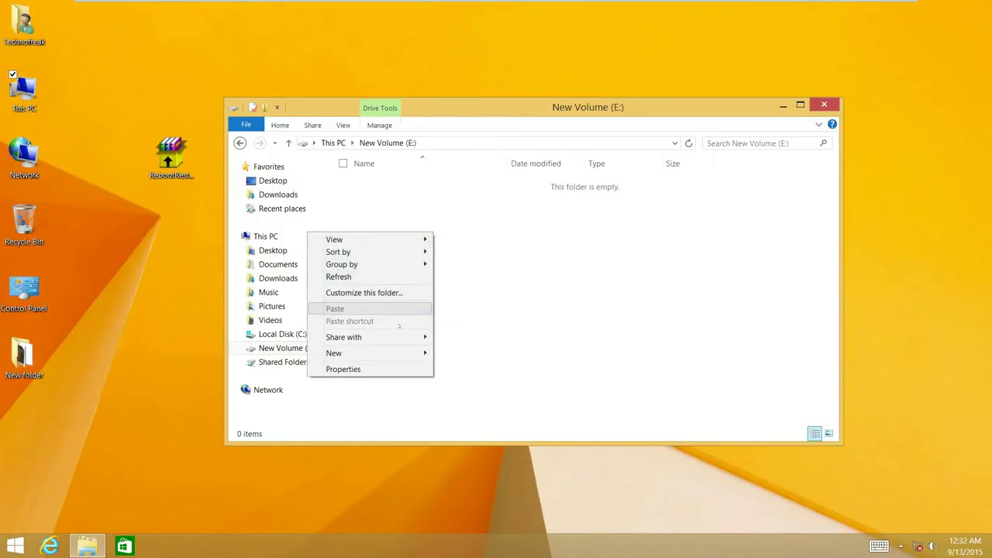
pyautogui.moveTo(349, 353)
pyautogui.click(285, 353)
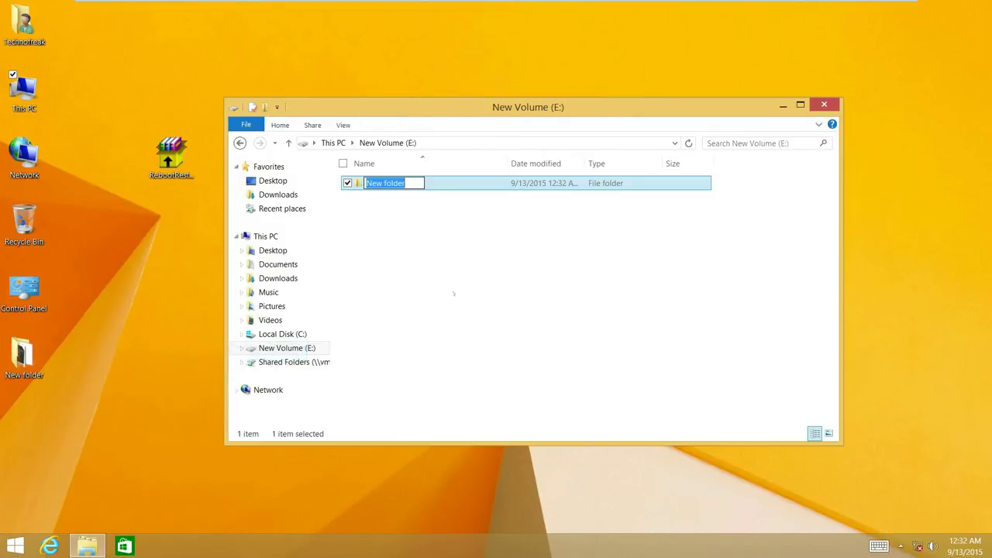
pyautogui.click(437, 256)
# Step: Create a journal document with the default name on drive E: and close the drive's window
pyautogui.rightClick(438, 258)
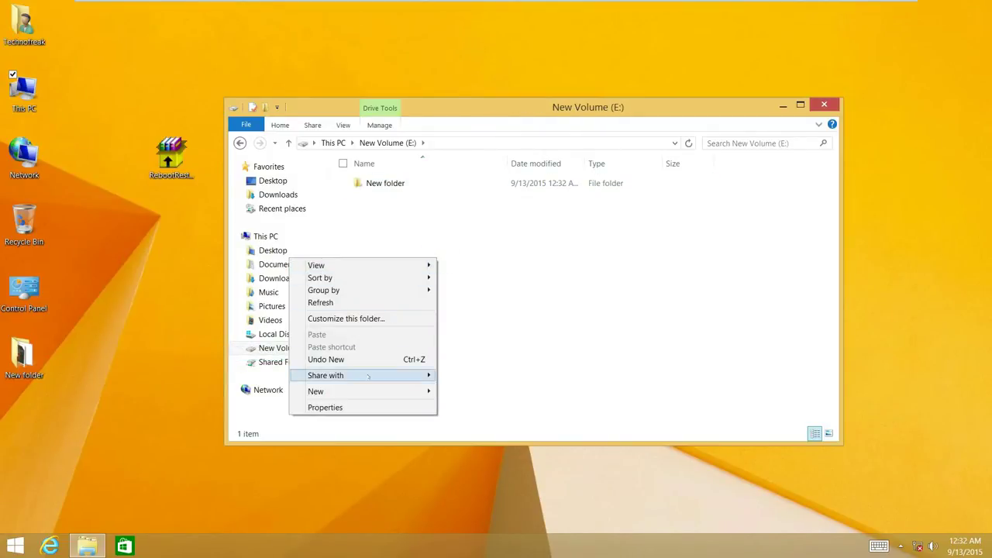
pyautogui.moveTo(334, 392)
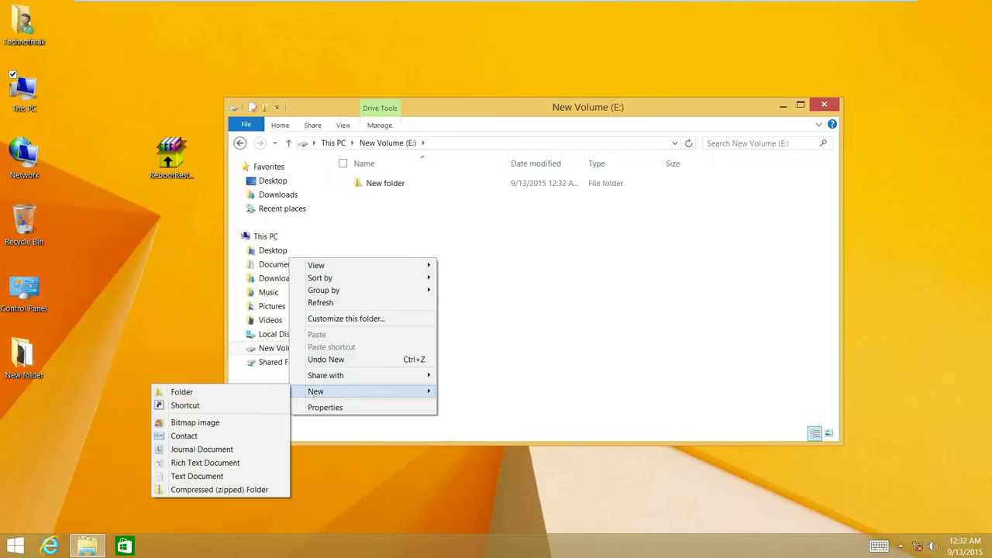
pyautogui.click(211, 450)
pyautogui.click(439, 286)
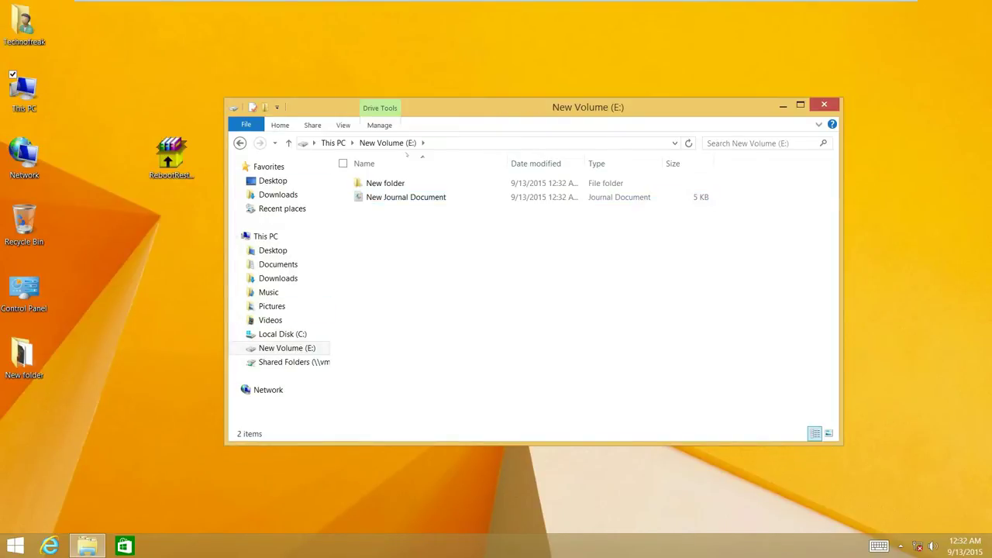
pyautogui.click(824, 104)
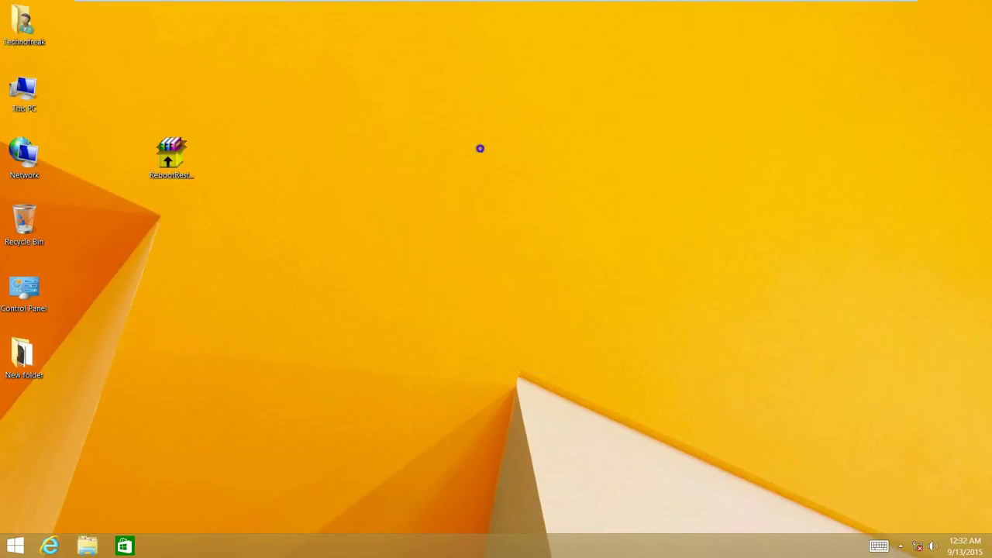
# Step: Create a new folder on the desktop, keeping its default name
pyautogui.rightClick(480, 148)
pyautogui.moveTo(412, 242)
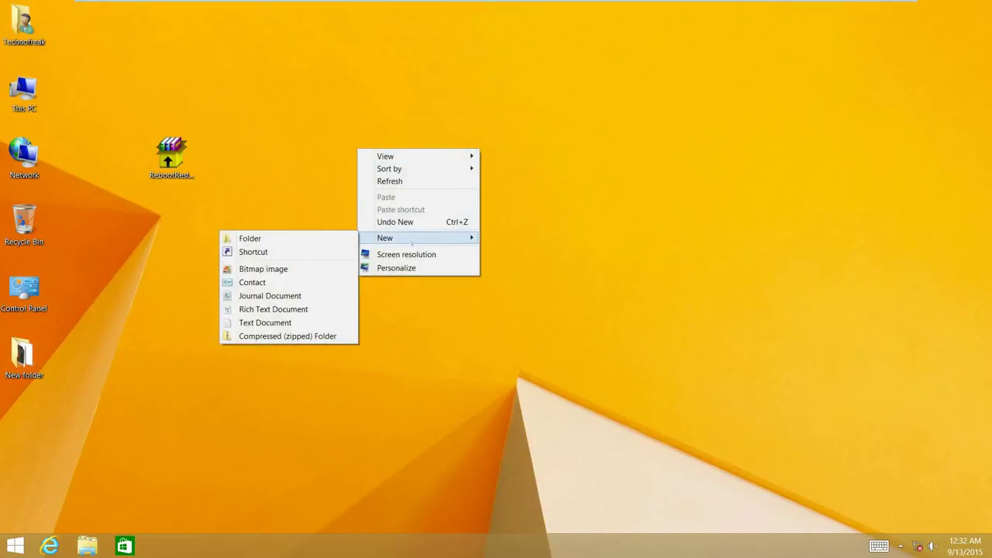
pyautogui.click(330, 238)
pyautogui.click(543, 224)
pyautogui.rightClick(533, 218)
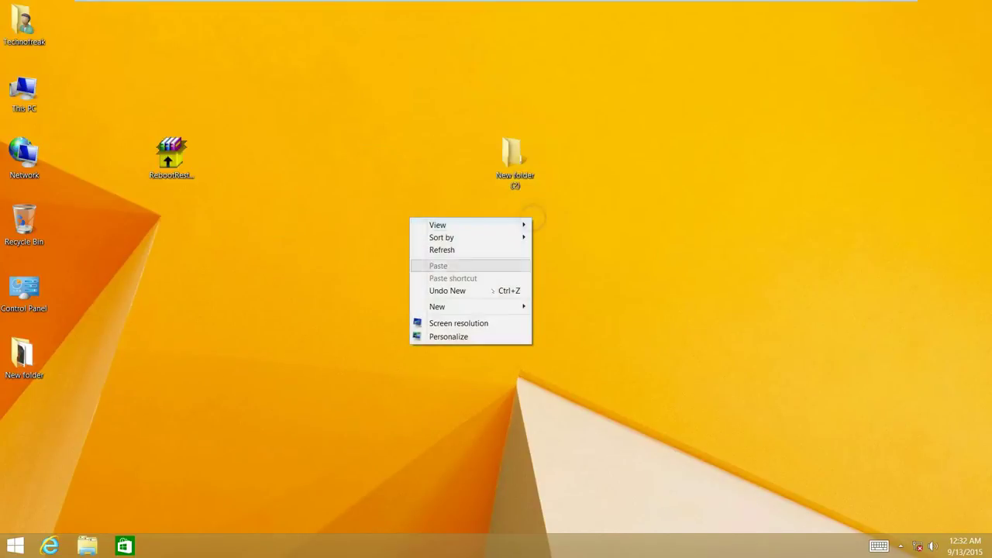
pyautogui.moveTo(434, 306)
pyautogui.click(353, 351)
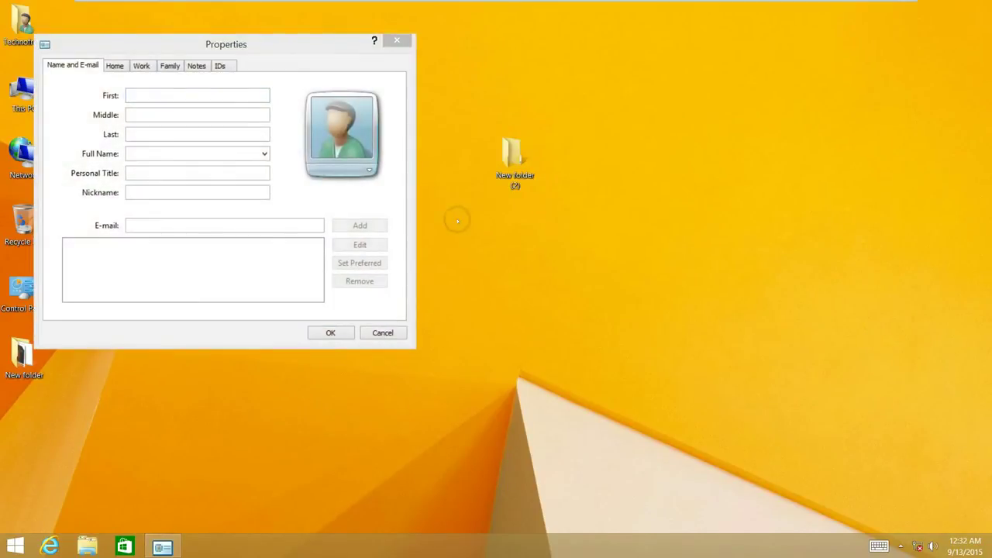
pyautogui.click(342, 334)
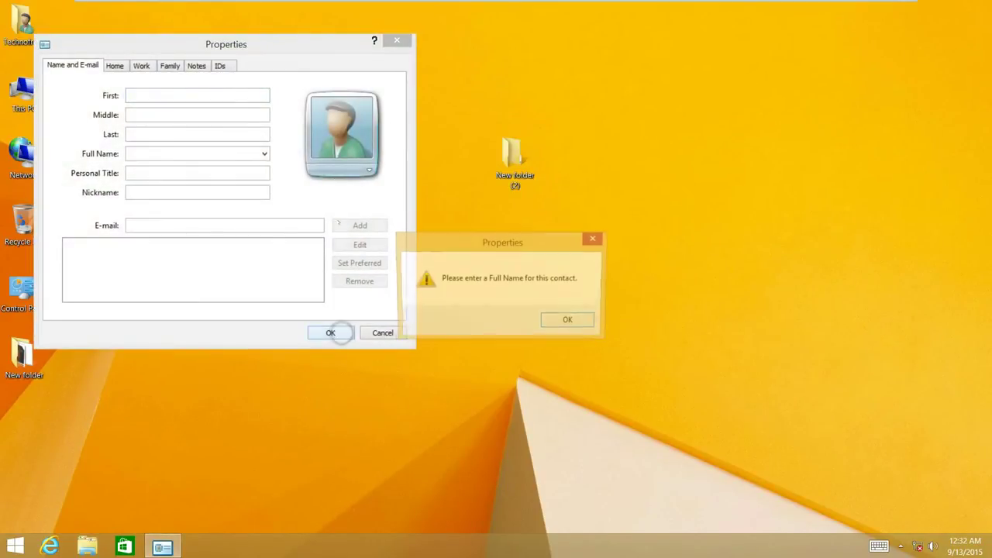
pyautogui.click(554, 317)
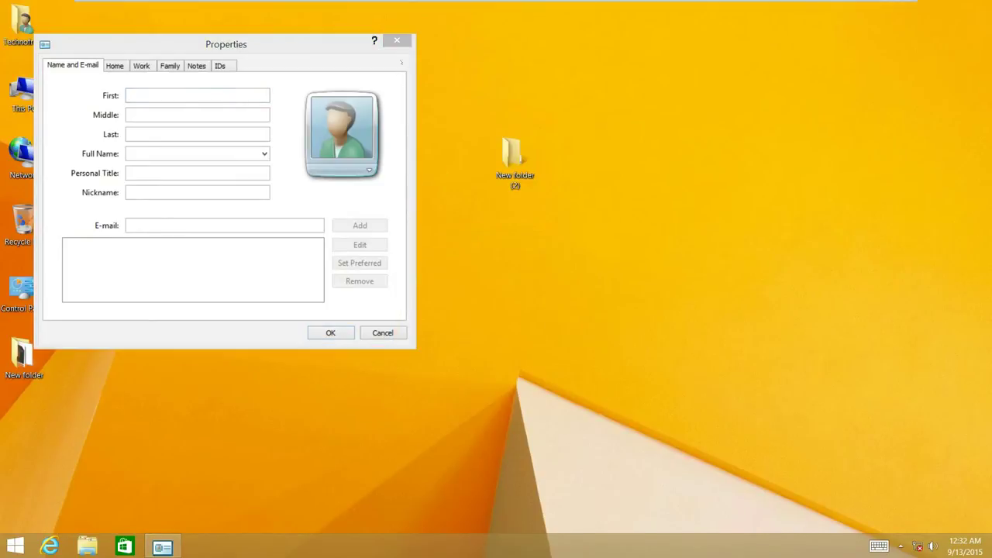
pyautogui.click(396, 39)
# Step: Create a journal document and one more folder on the desktop, both with their default names
pyautogui.rightClick(331, 124)
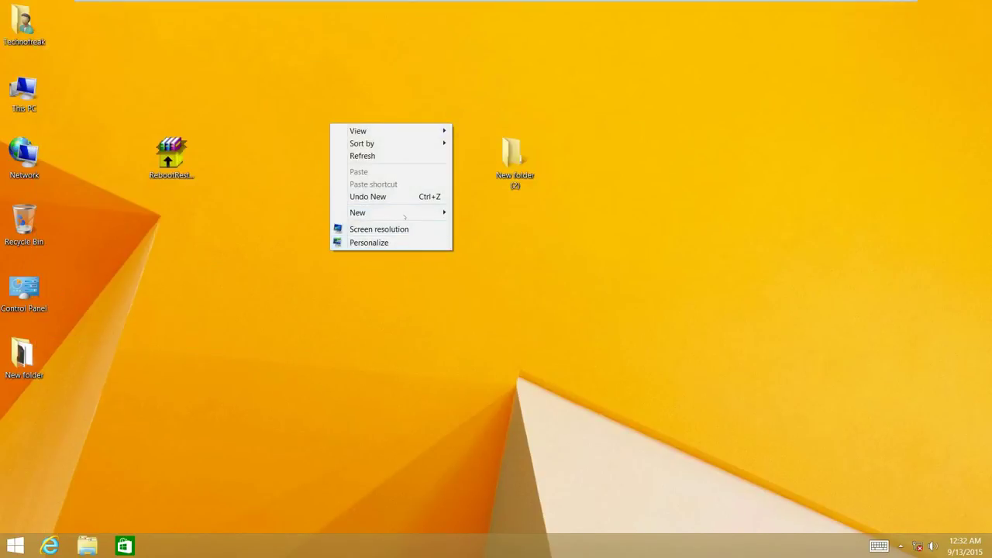
pyautogui.moveTo(357, 212)
pyautogui.click(306, 270)
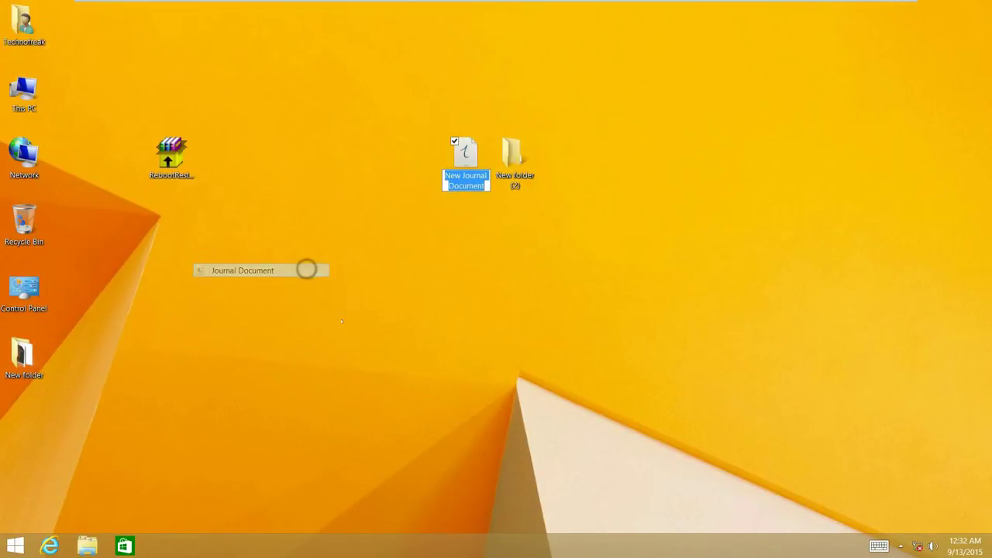
pyautogui.rightClick(438, 225)
pyautogui.moveTo(365, 318)
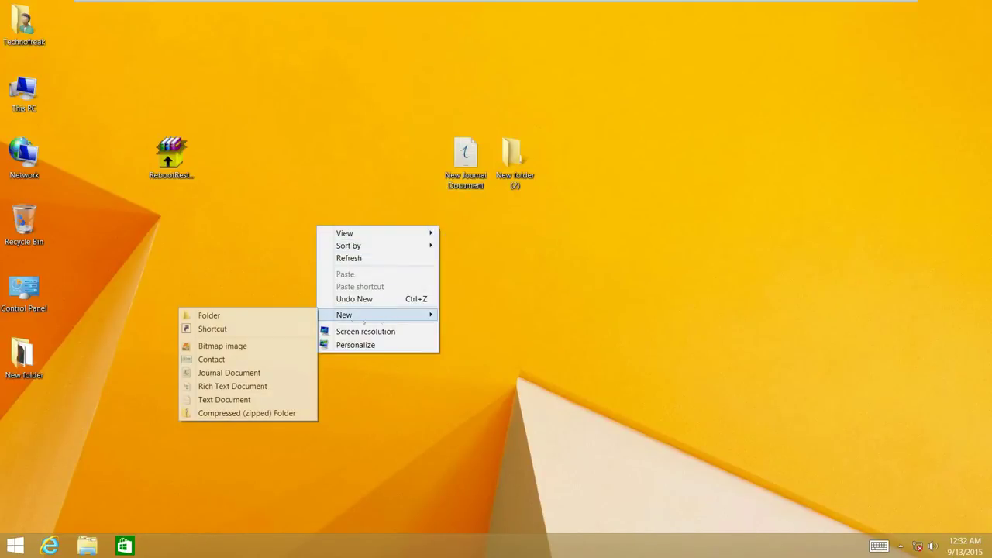
pyautogui.click(261, 317)
pyautogui.press('Return')
pyautogui.rightClick(448, 313)
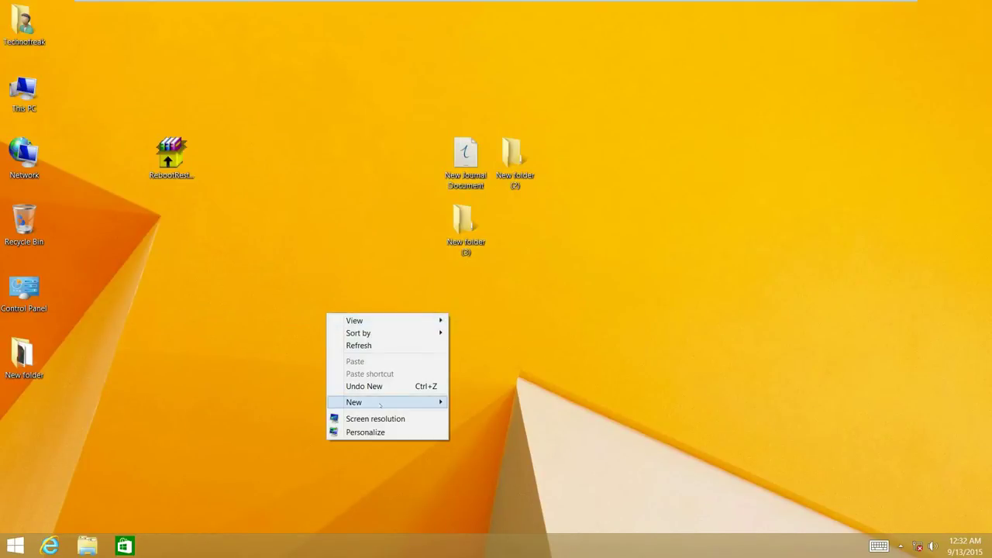
pyautogui.moveTo(365, 402)
pyautogui.click(244, 417)
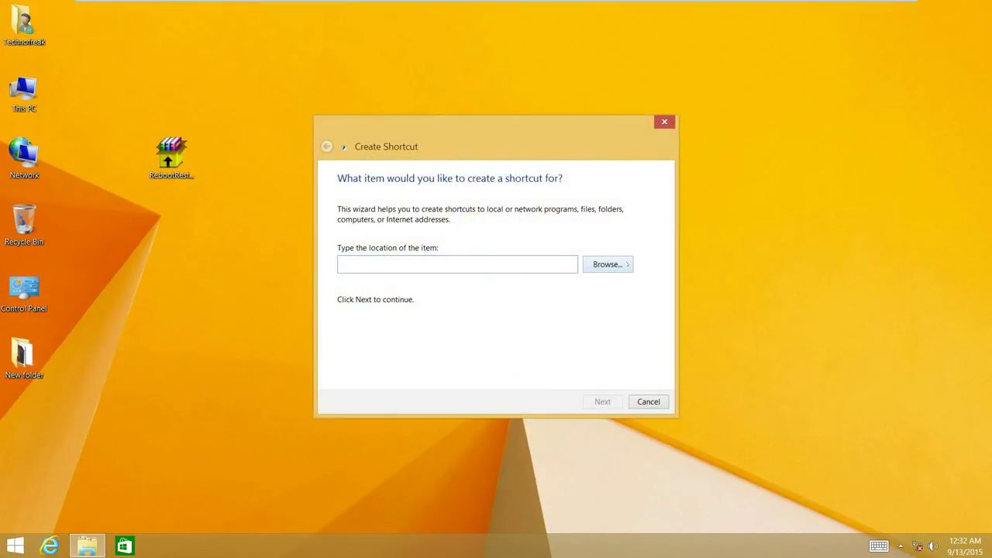
pyautogui.click(628, 264)
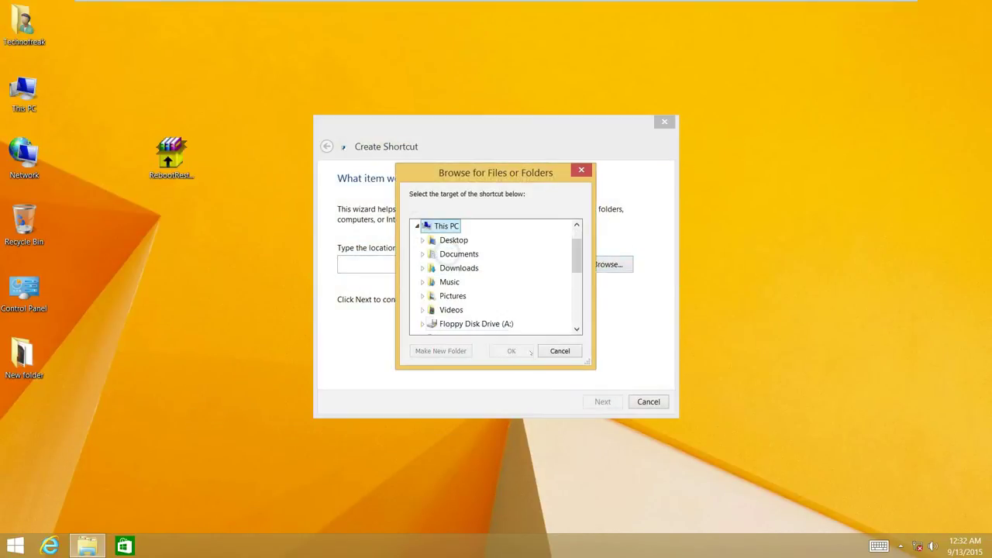
pyautogui.click(560, 350)
pyautogui.click(647, 401)
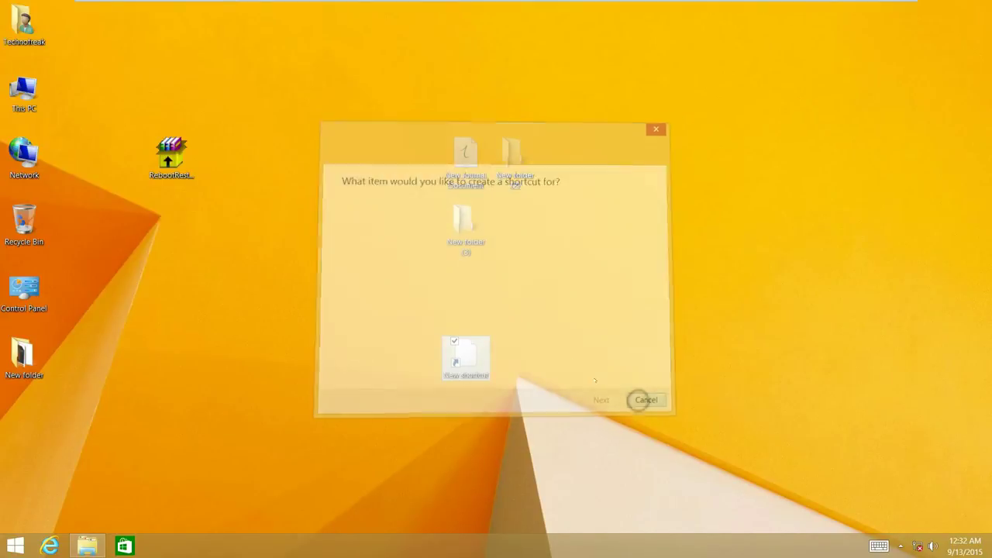
# Step: Create a bitmap image with the default name on the desktop and place it beside the New folder (3) icon
pyautogui.rightClick(477, 268)
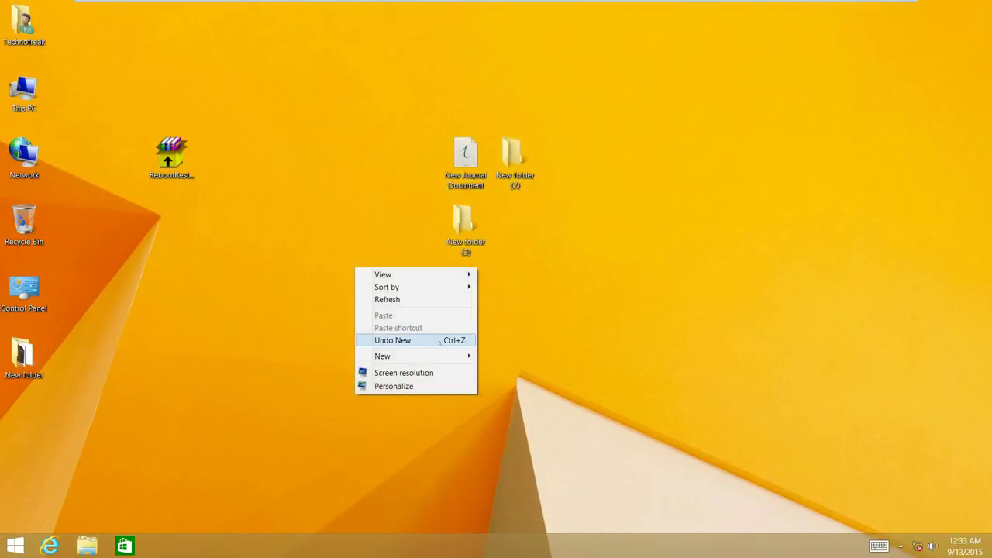
pyautogui.moveTo(419, 356)
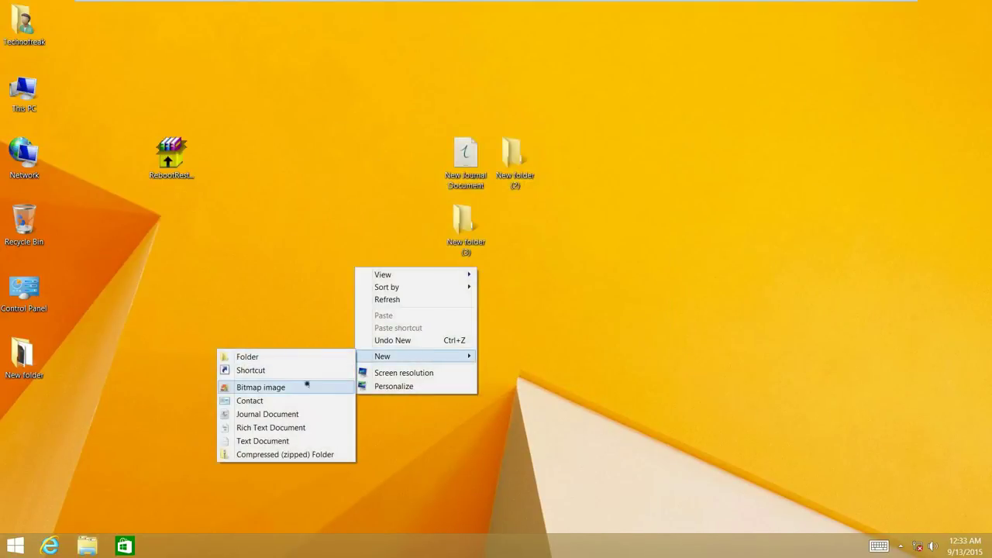
pyautogui.click(307, 387)
pyautogui.click(457, 328)
pyautogui.moveTo(535, 296); pyautogui.dragTo(524, 234)
pyautogui.click(570, 304)
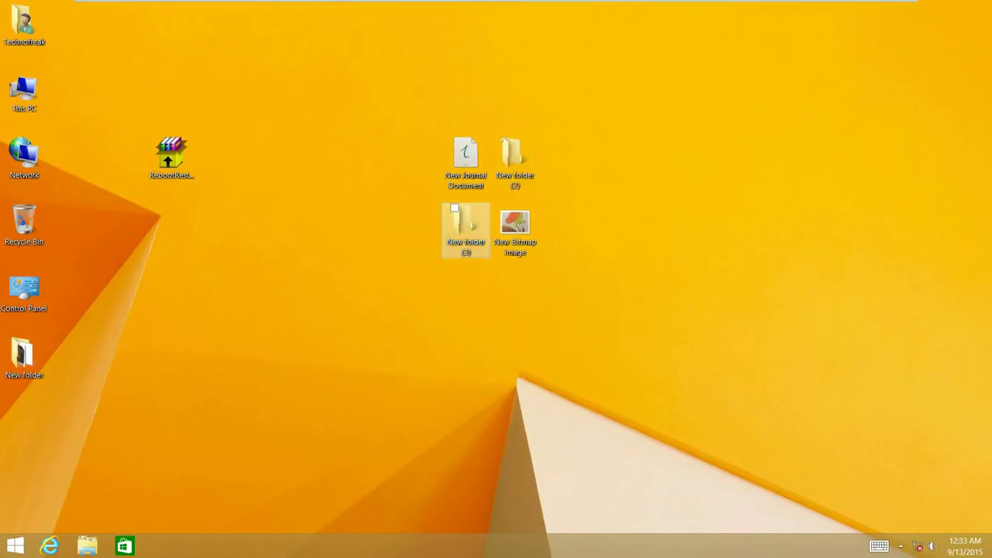
# Step: Check the contents of the New Volume (E:) drive and close its window
pyautogui.doubleClick(14, 97)
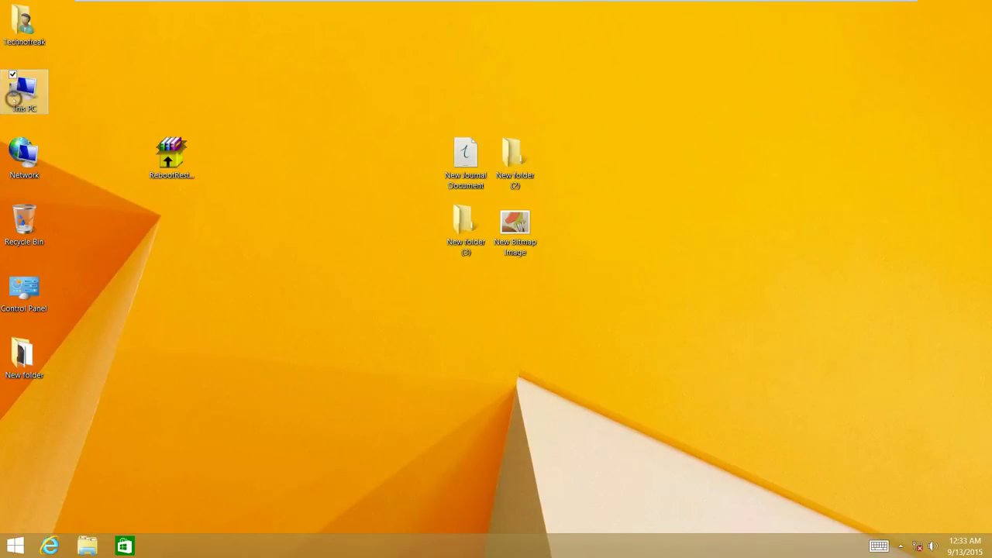
pyautogui.doubleClick(425, 313)
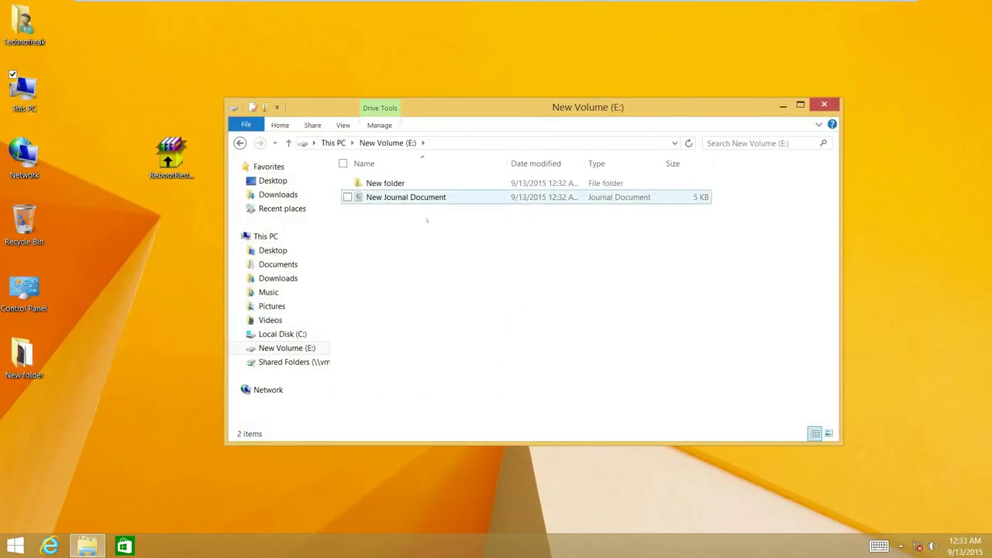
pyautogui.click(834, 104)
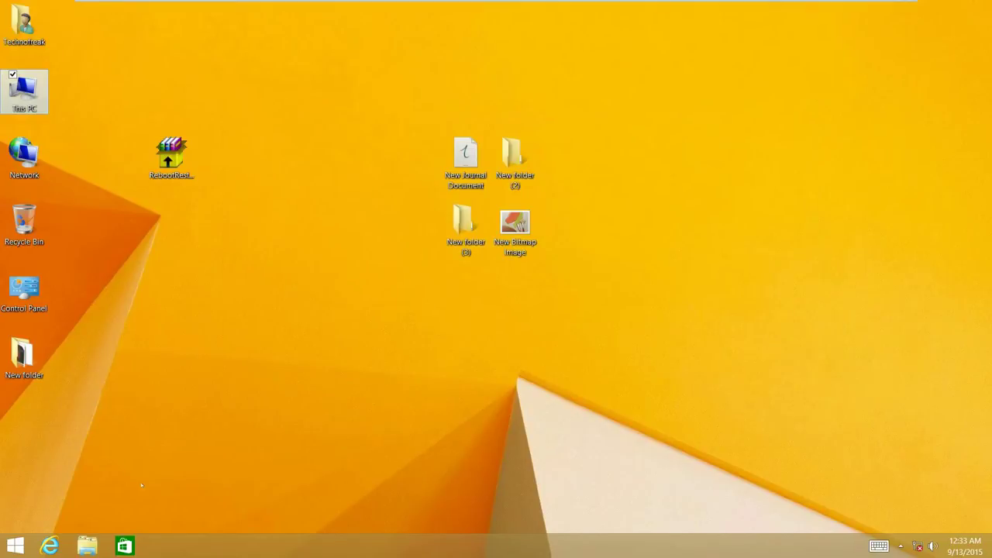
# Step: Restart the computer
pyautogui.moveTo(988, 4)
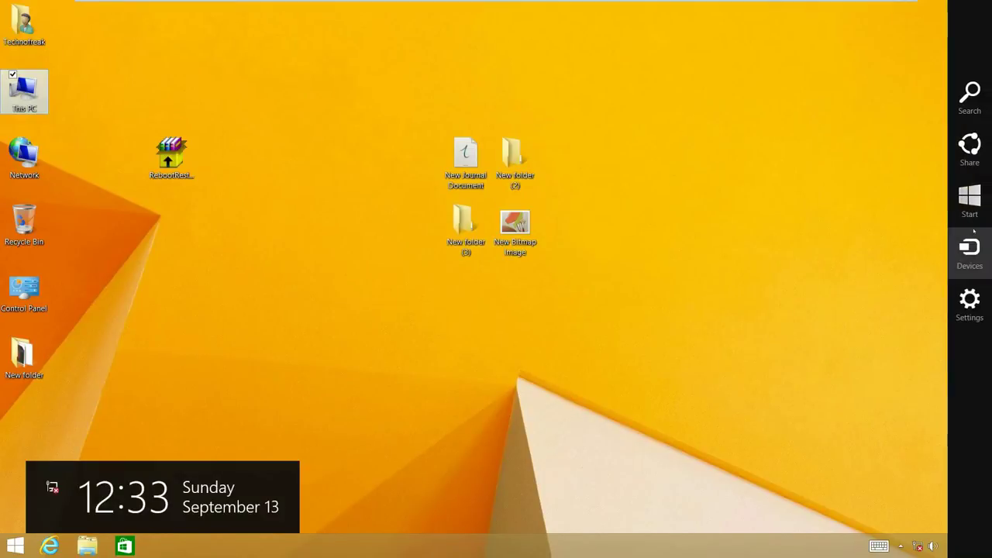
pyautogui.click(968, 301)
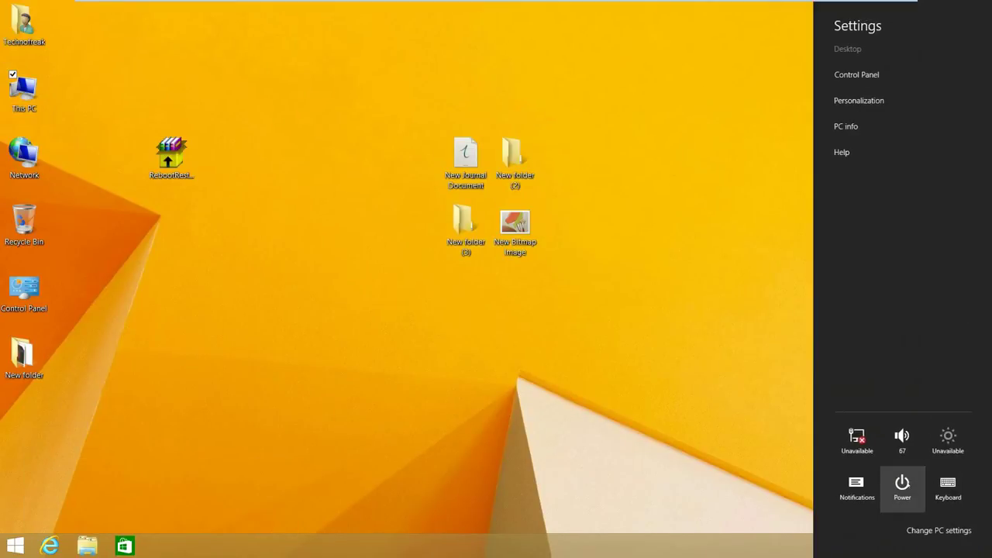
pyautogui.click(906, 484)
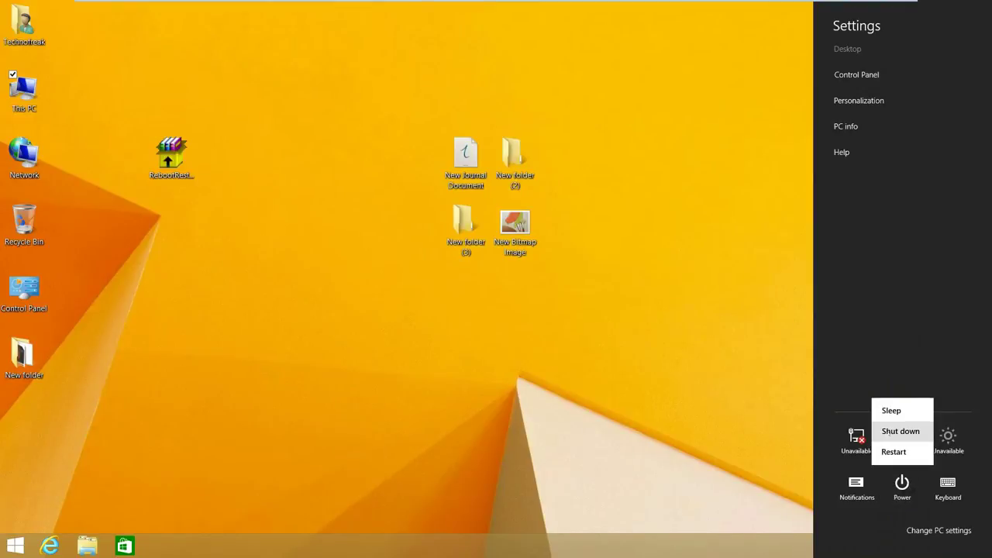
pyautogui.click(899, 451)
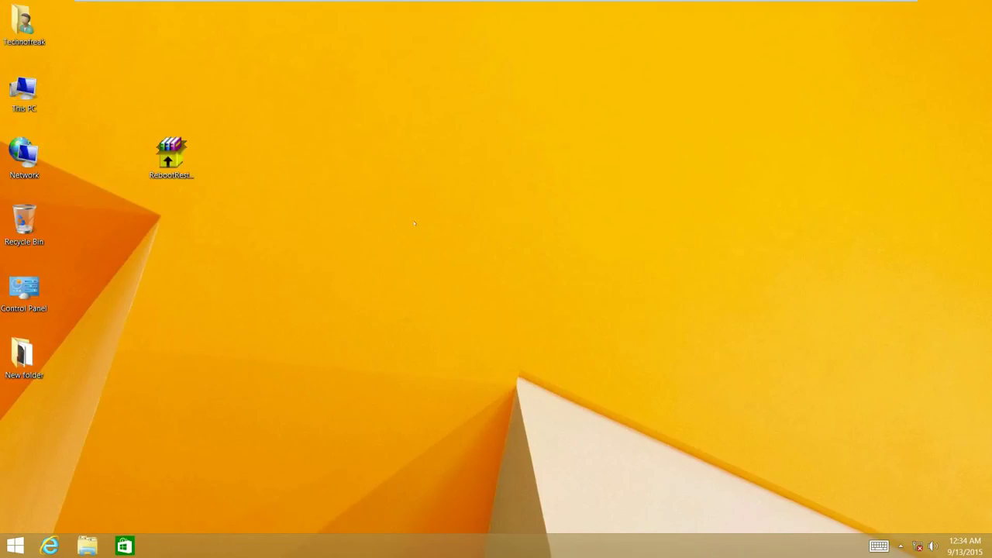
# Step: Refresh the desktop and check the area where the test files and folders had been created
pyautogui.moveTo(310, 105); pyautogui.dragTo(475, 229)
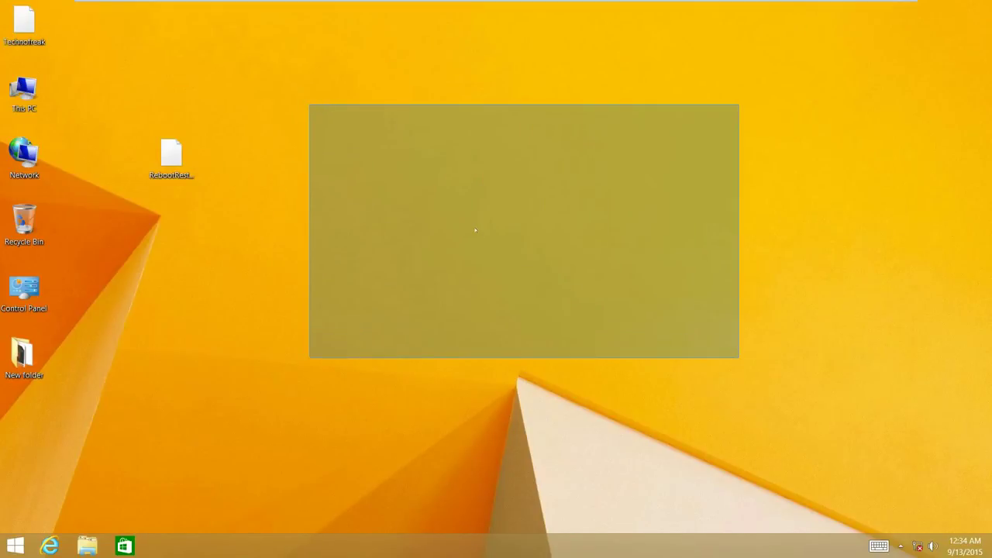
pyautogui.rightClick(272, 256)
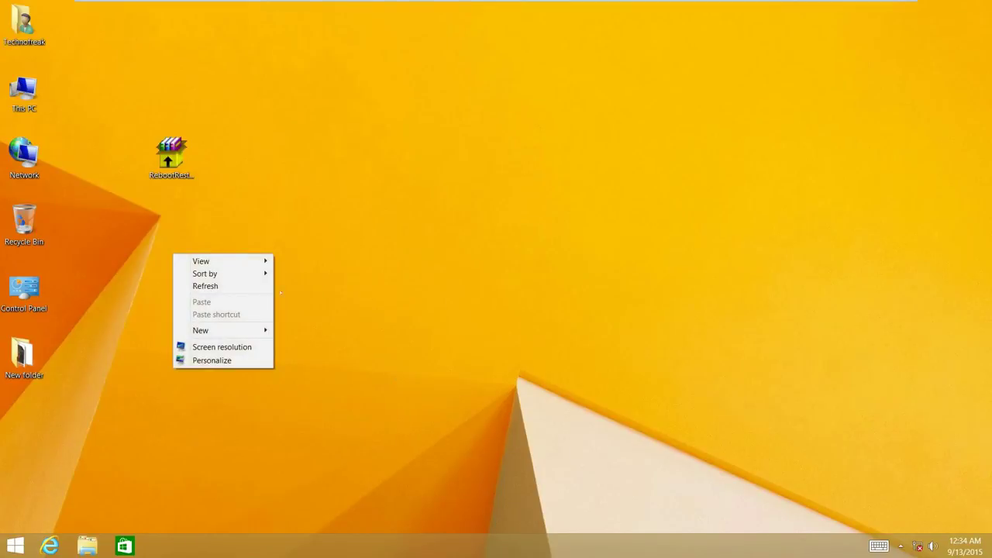
pyautogui.click(223, 286)
pyautogui.moveTo(301, 118); pyautogui.dragTo(408, 248)
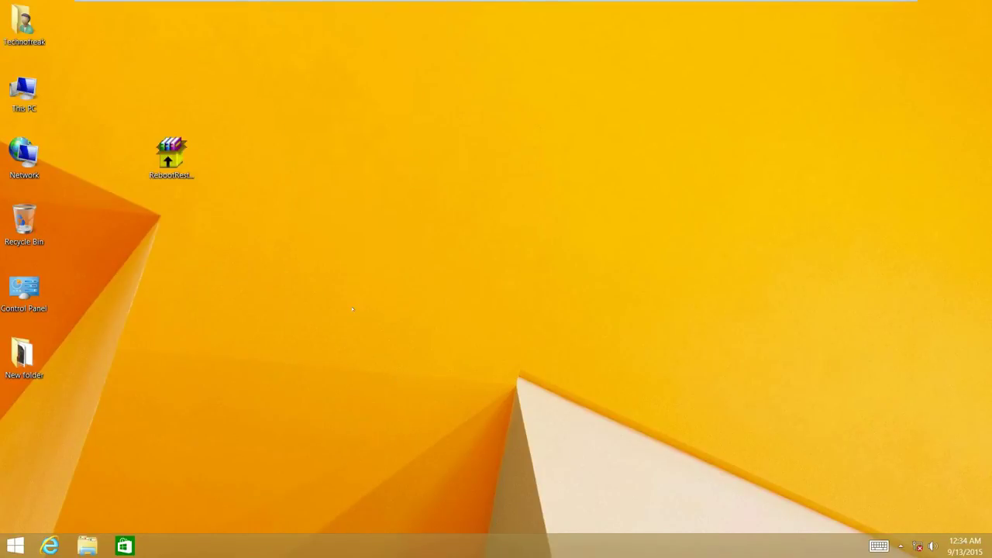
# Step: Open the New Volume (E:) drive from This PC and refresh it to check for the test folder and journal document
pyautogui.doubleClick(24, 92)
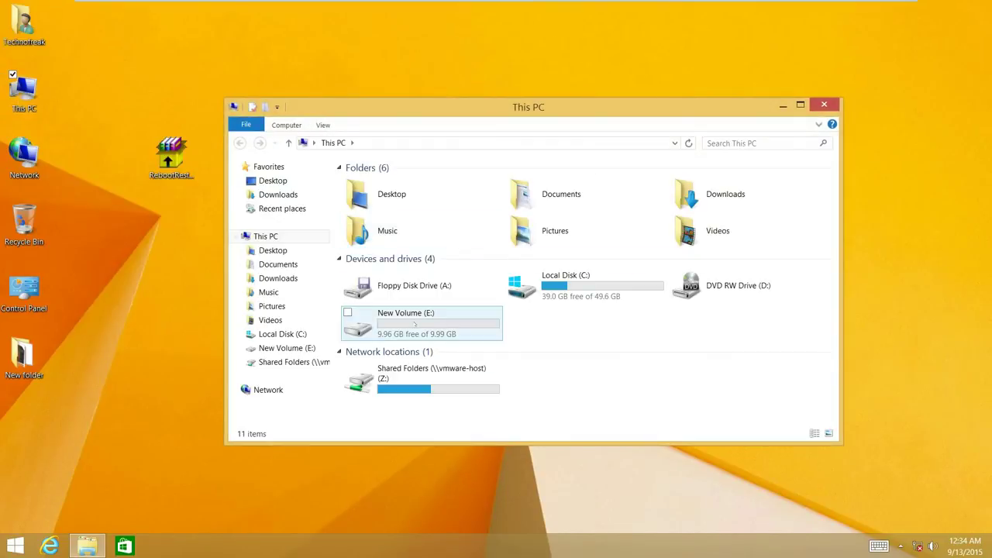
pyautogui.doubleClick(419, 328)
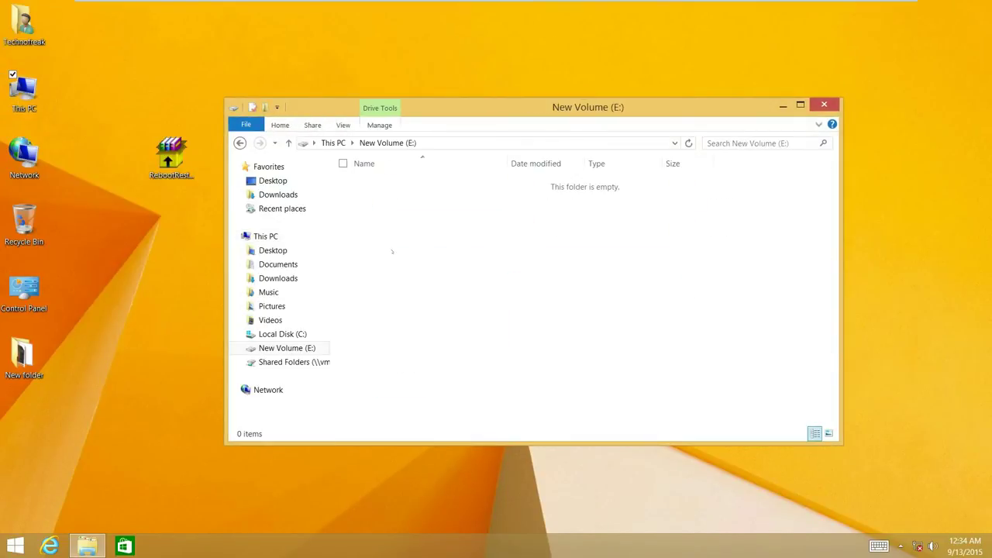
pyautogui.moveTo(358, 202); pyautogui.dragTo(523, 305)
pyautogui.rightClick(410, 237)
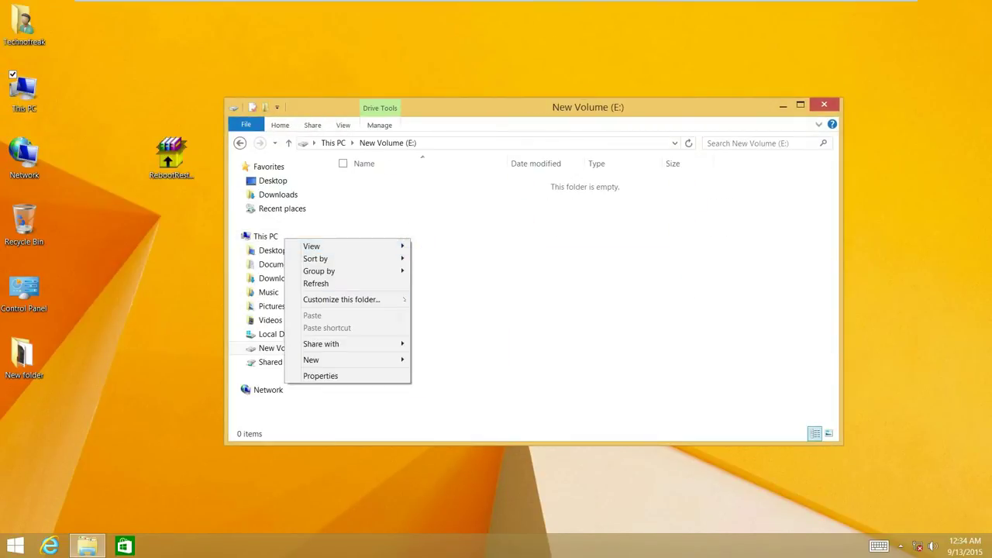
pyautogui.click(368, 282)
pyautogui.rightClick(436, 255)
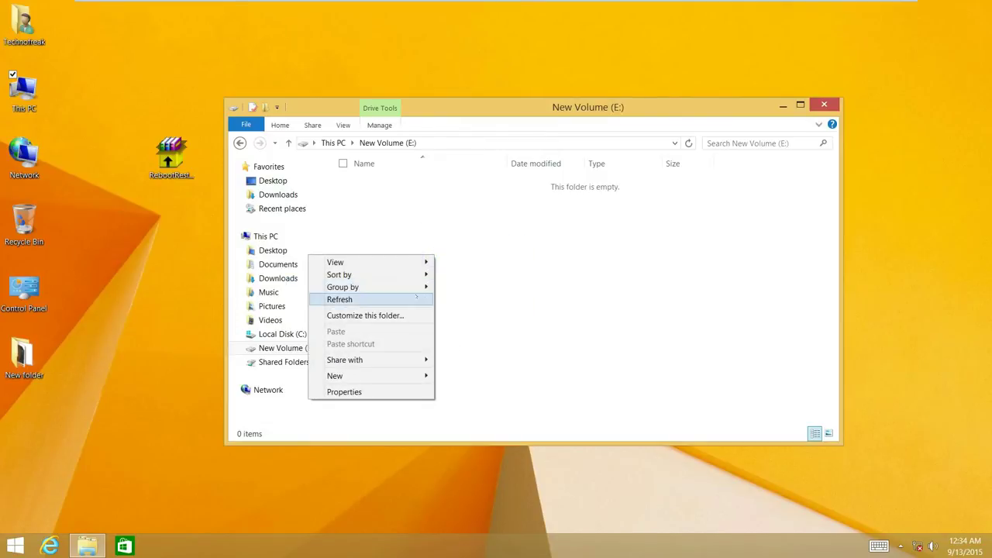
pyautogui.click(412, 299)
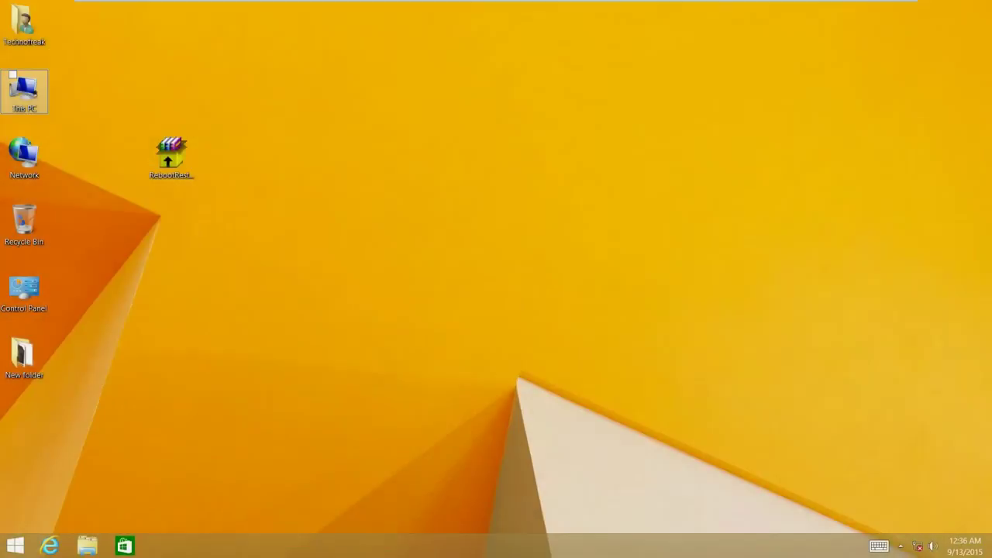
# Step: Run the Setup application from the RebootRestoreRx folder on drive C:, allow it to make changes, and accept English as the system language
pyautogui.doubleClick(24, 90)
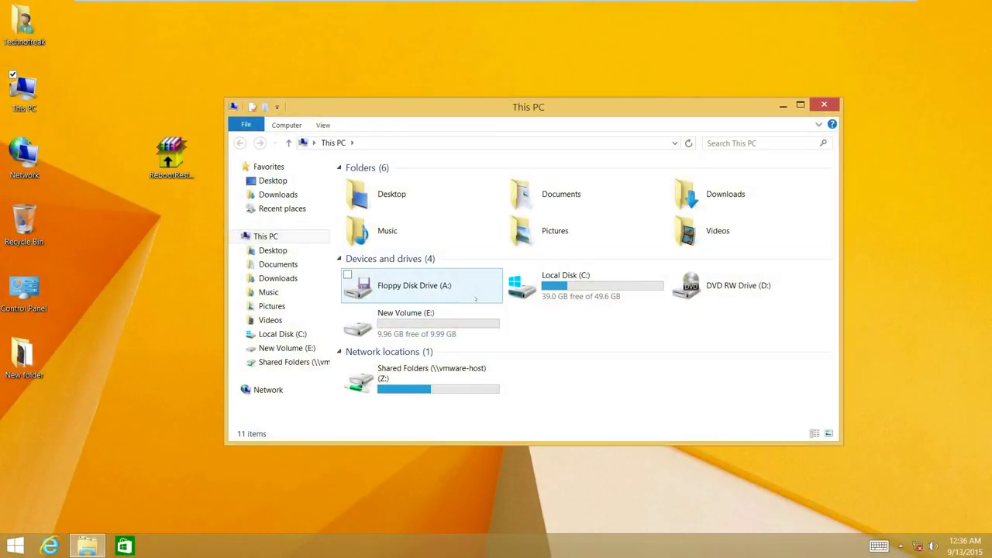
pyautogui.doubleClick(568, 287)
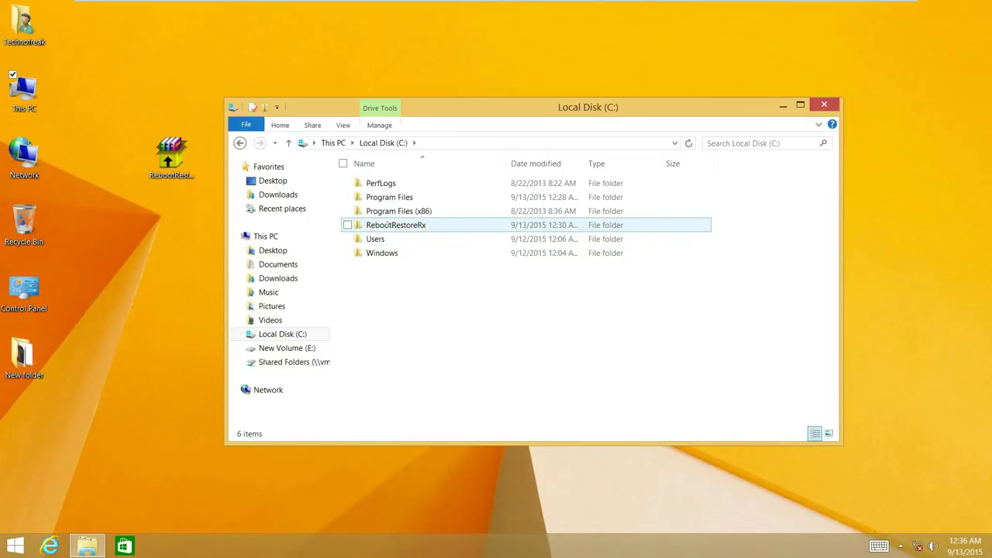
pyautogui.doubleClick(385, 222)
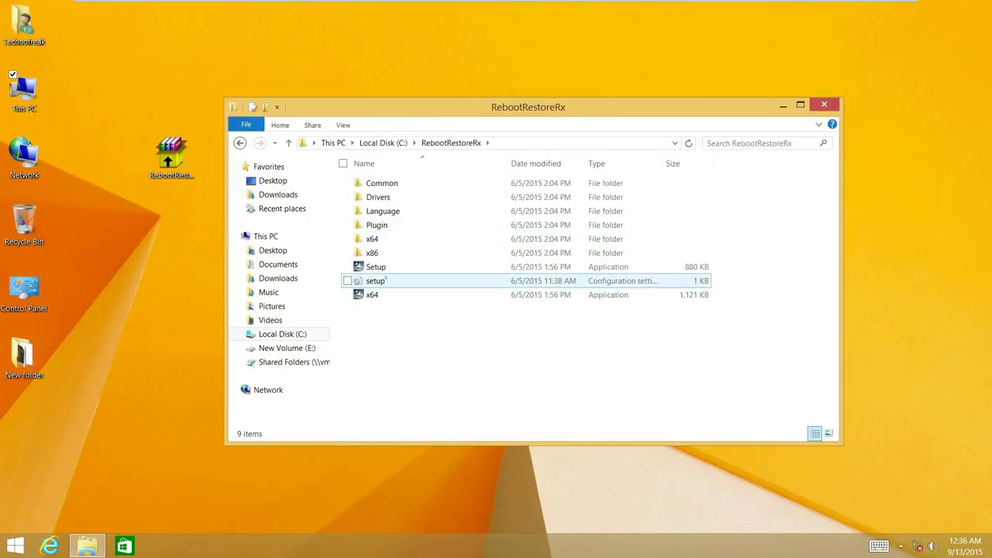
pyautogui.doubleClick(380, 266)
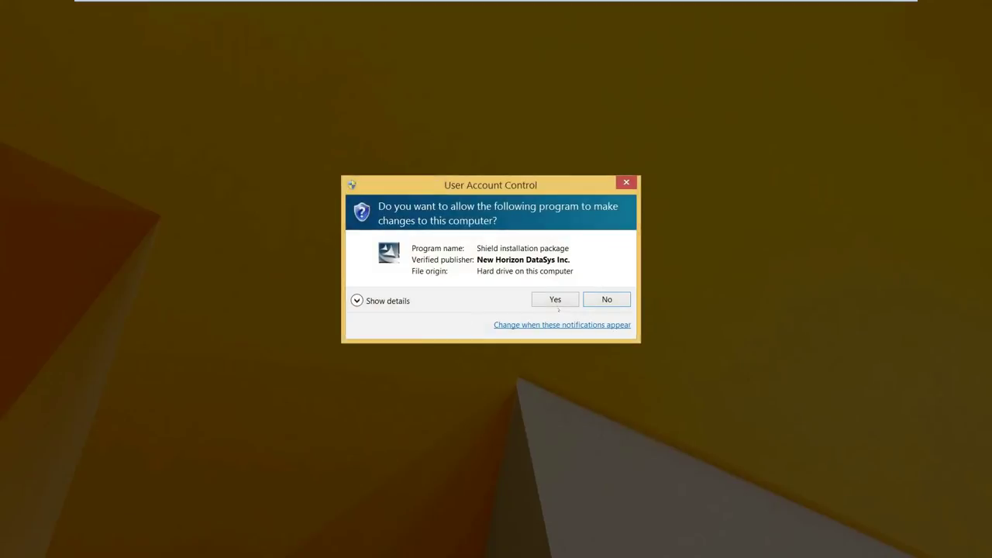
pyautogui.click(555, 302)
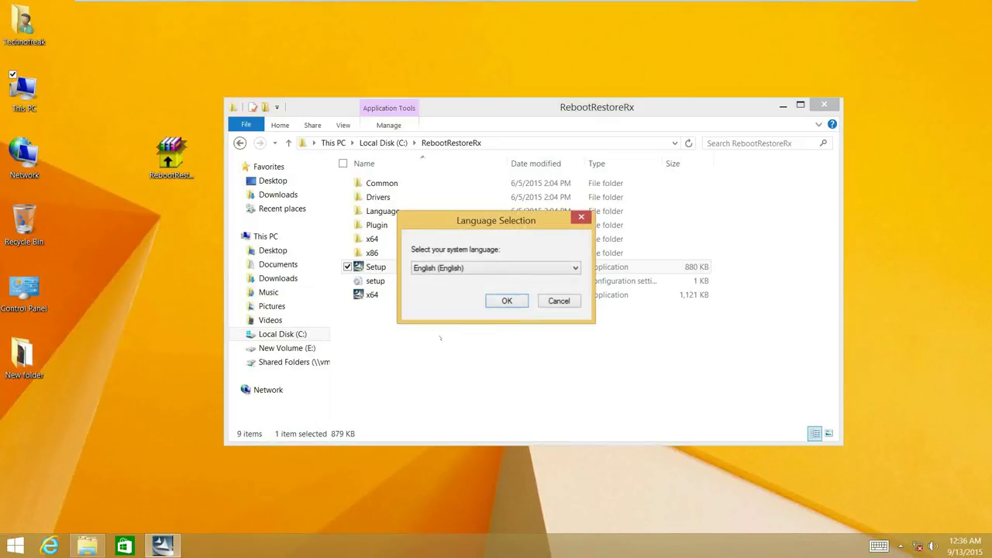
pyautogui.click(496, 301)
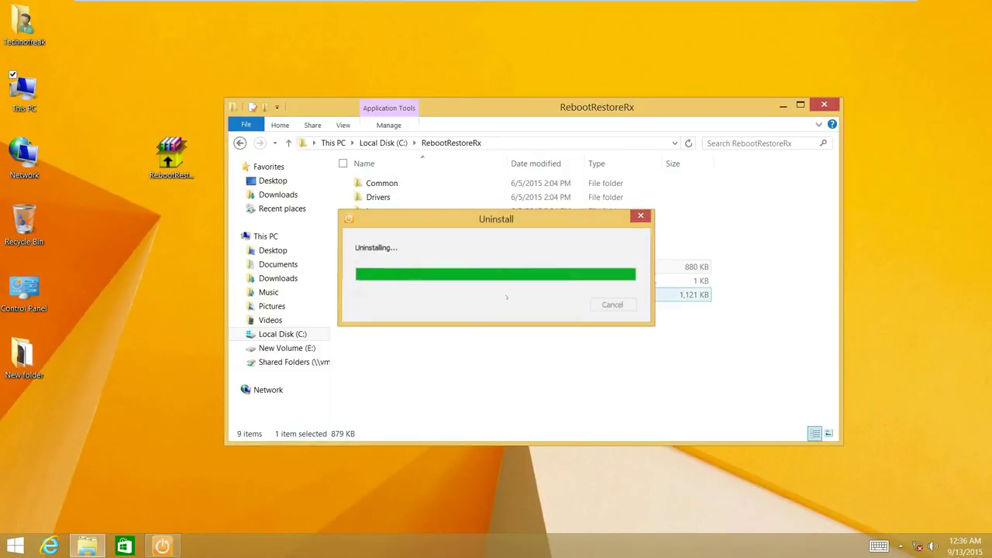
# Step: Advance the Reboot Restore Rx setup wizard to the partition selection and stop the setup there
pyautogui.click(577, 381)
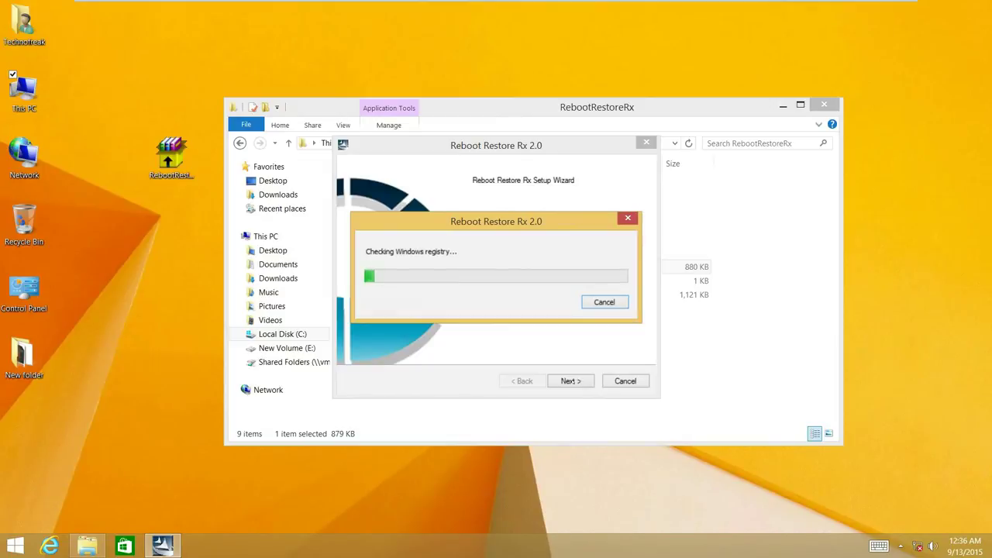
pyautogui.click(569, 380)
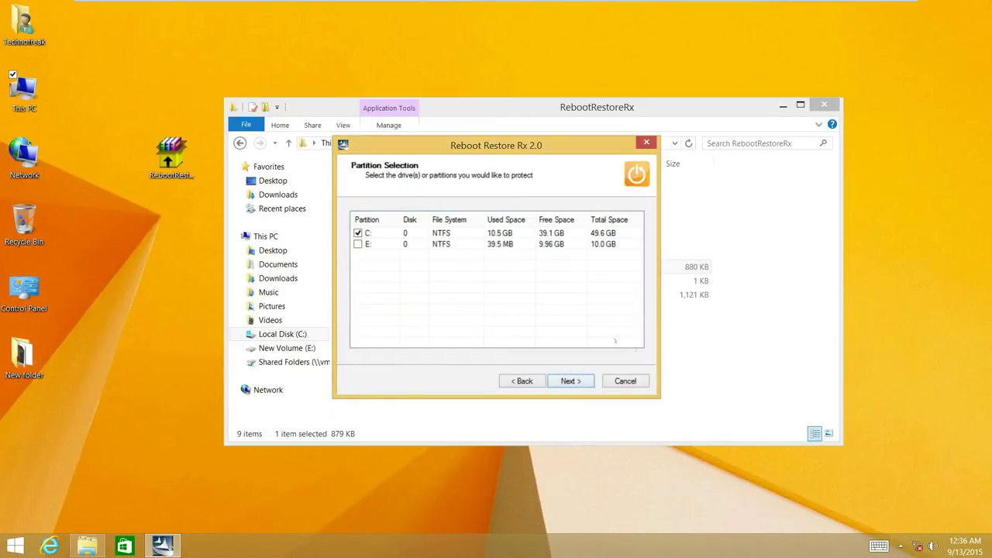
pyautogui.click(625, 380)
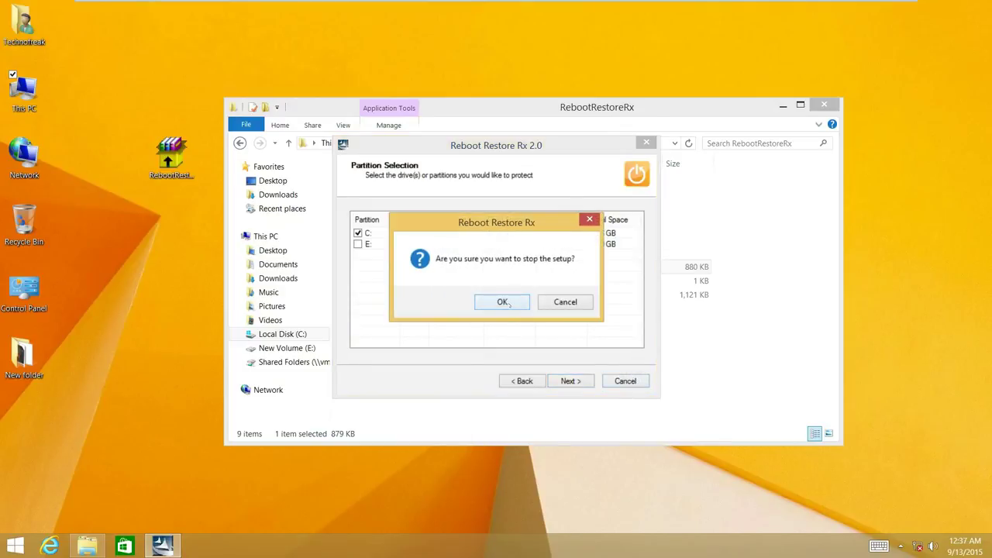
pyautogui.click(508, 303)
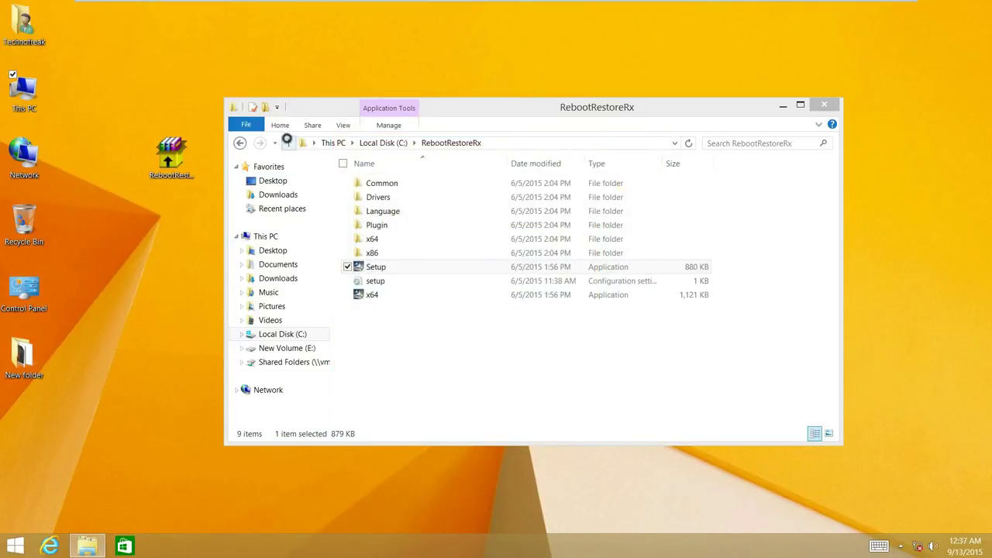
# Step: Return to This PC, open the New Volume (E:) drive, and create a folder there with the default name
pyautogui.click(286, 140)
pyautogui.click(286, 140)
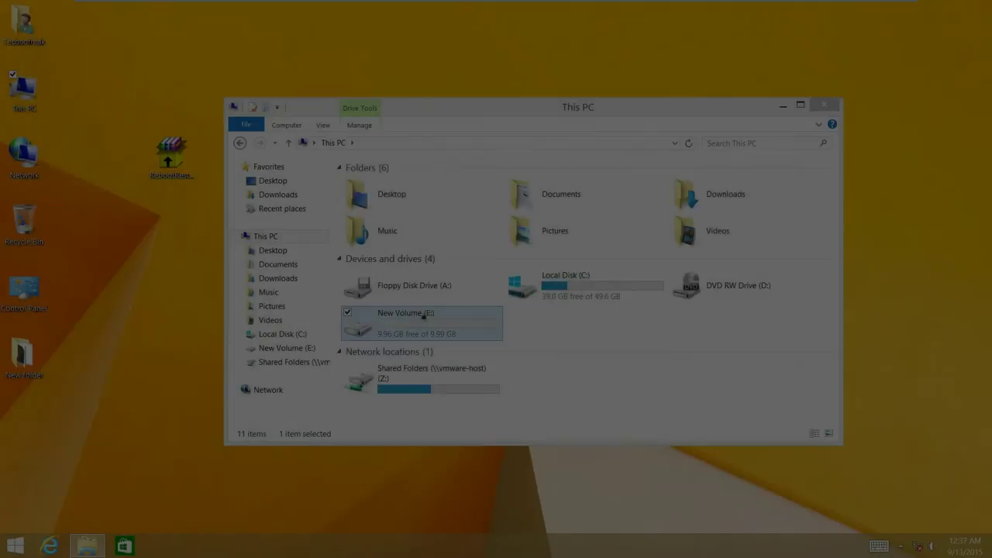
pyautogui.doubleClick(419, 317)
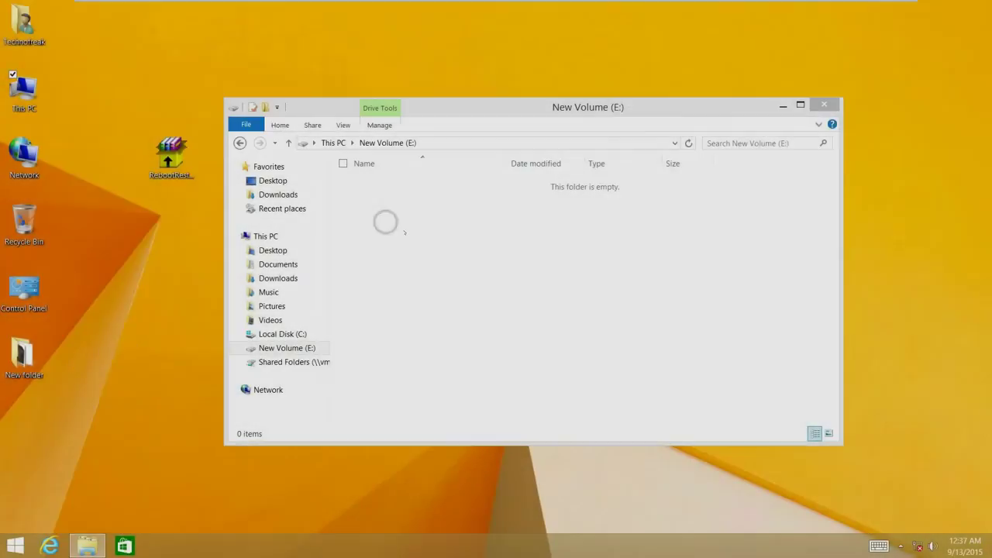
pyautogui.rightClick(404, 232)
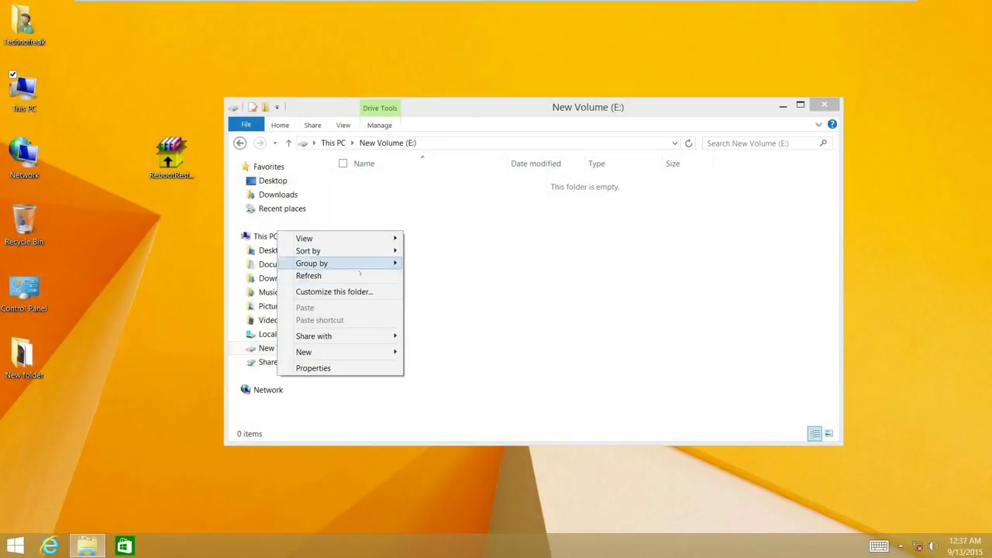
pyautogui.moveTo(304, 352)
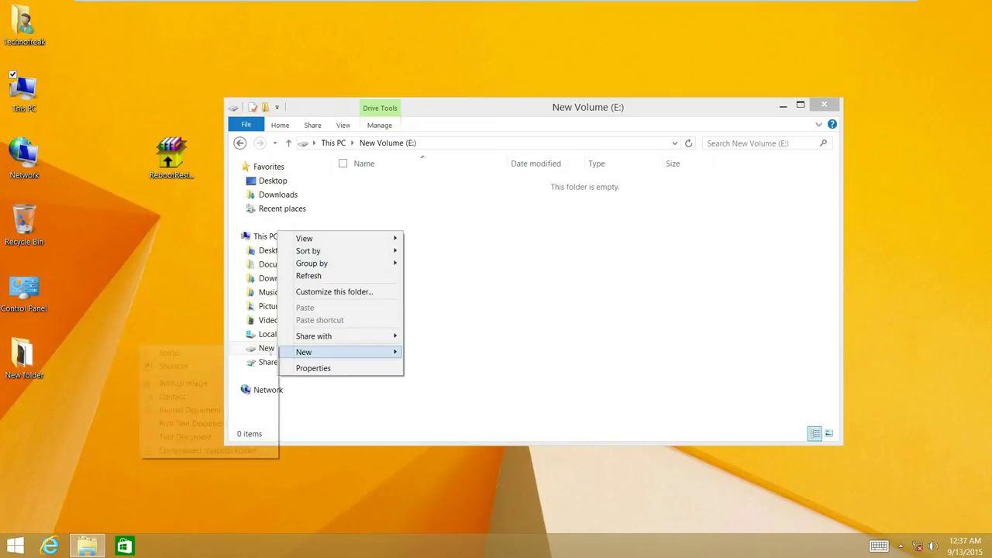
pyautogui.click(248, 351)
pyautogui.click(421, 261)
# Step: Create a bitmap image with the default name on the New Volume (E:) drive and close its window
pyautogui.rightClick(422, 262)
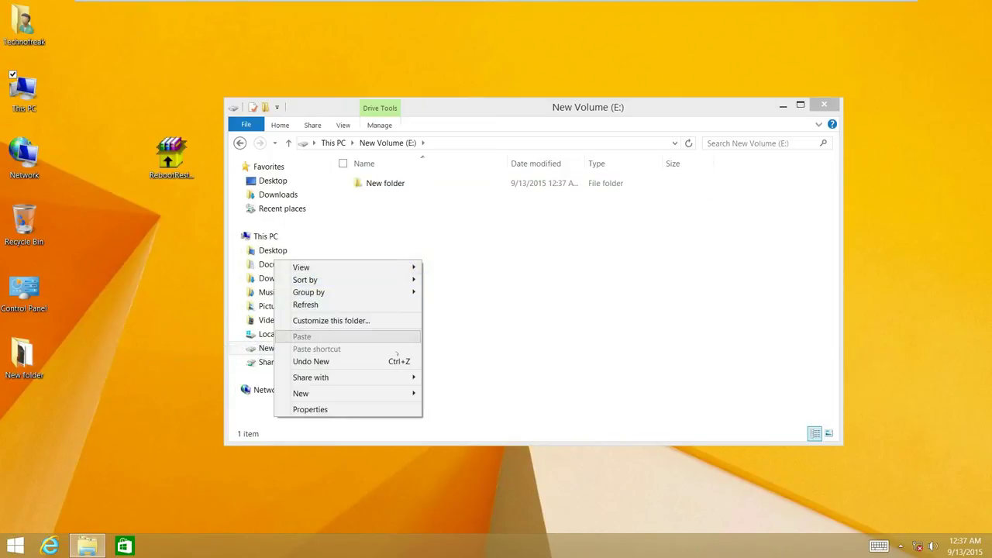
pyautogui.moveTo(380, 393)
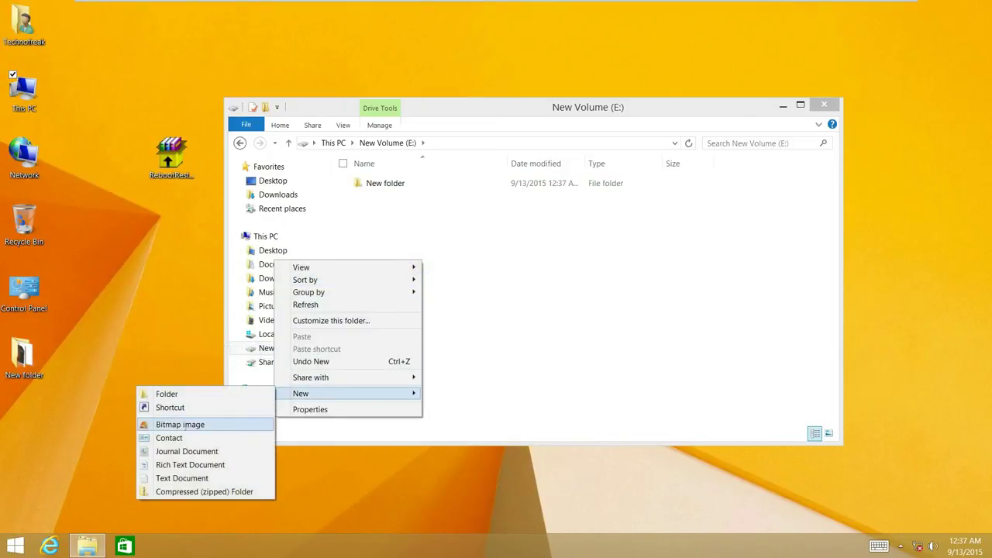
pyautogui.click(180, 424)
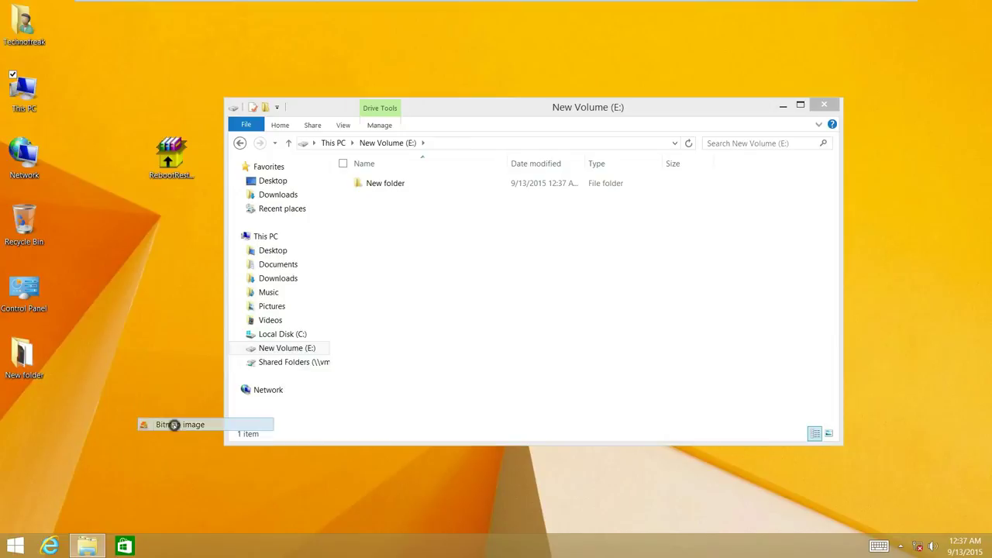
pyautogui.click(826, 101)
# Step: Create a rich text document with the default name on the desktop
pyautogui.rightClick(492, 124)
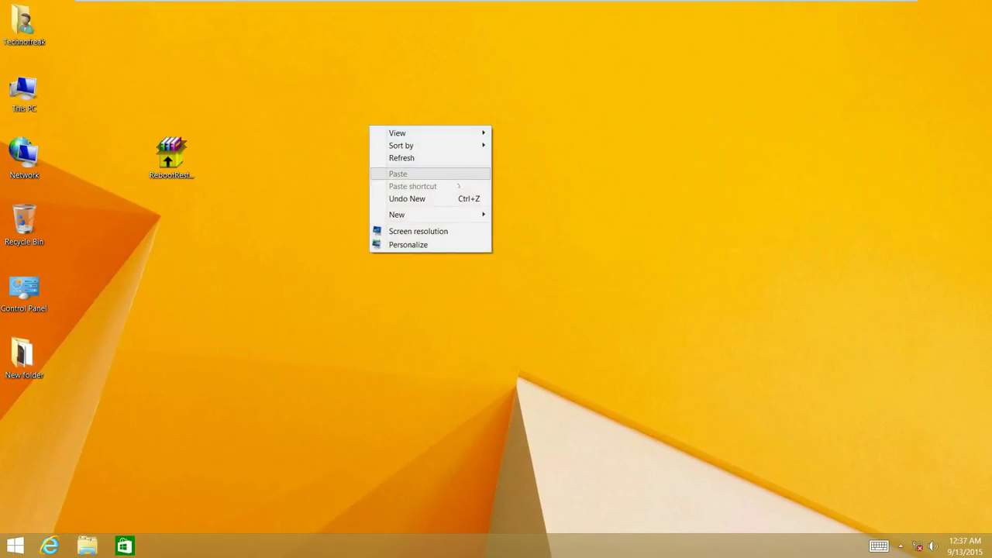
pyautogui.moveTo(427, 214)
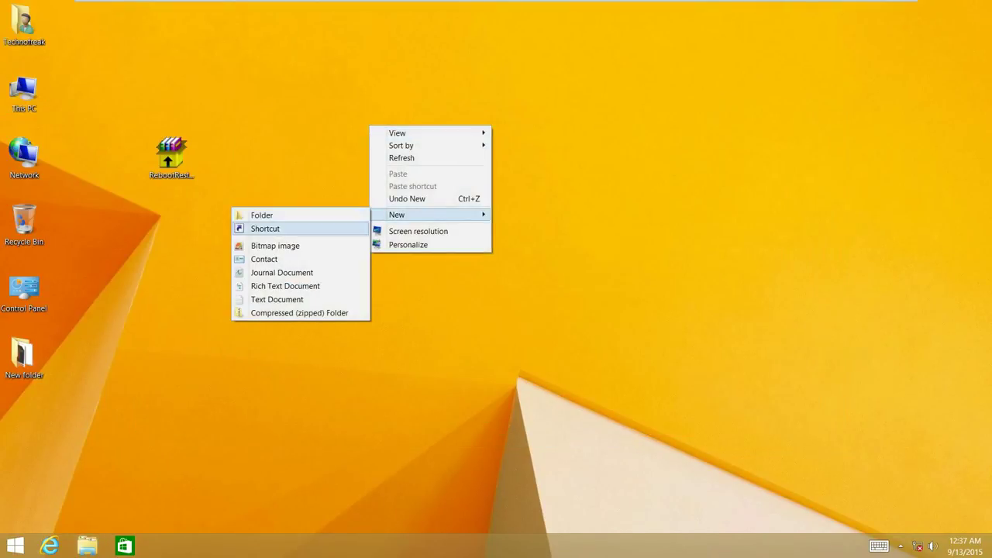
pyautogui.click(283, 286)
# Step: Create two folders with default names on the desktop and move the first one slightly closer to the second
pyautogui.rightClick(248, 253)
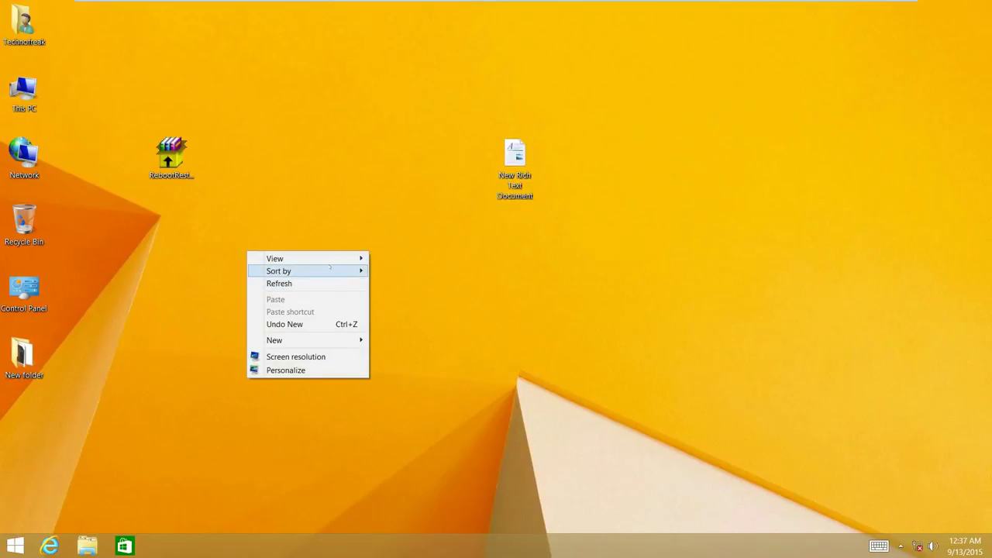
pyautogui.moveTo(310, 340)
pyautogui.click(193, 339)
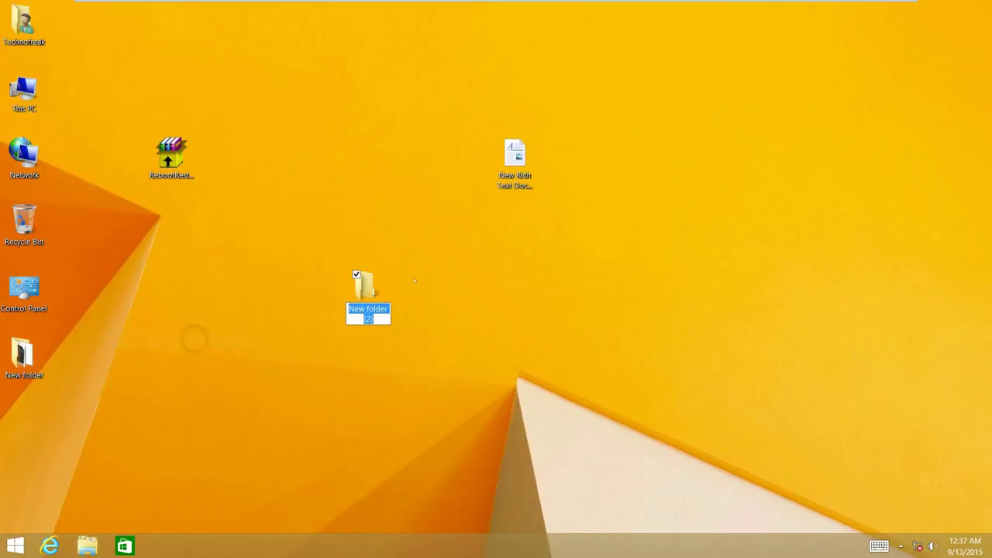
pyautogui.rightClick(468, 225)
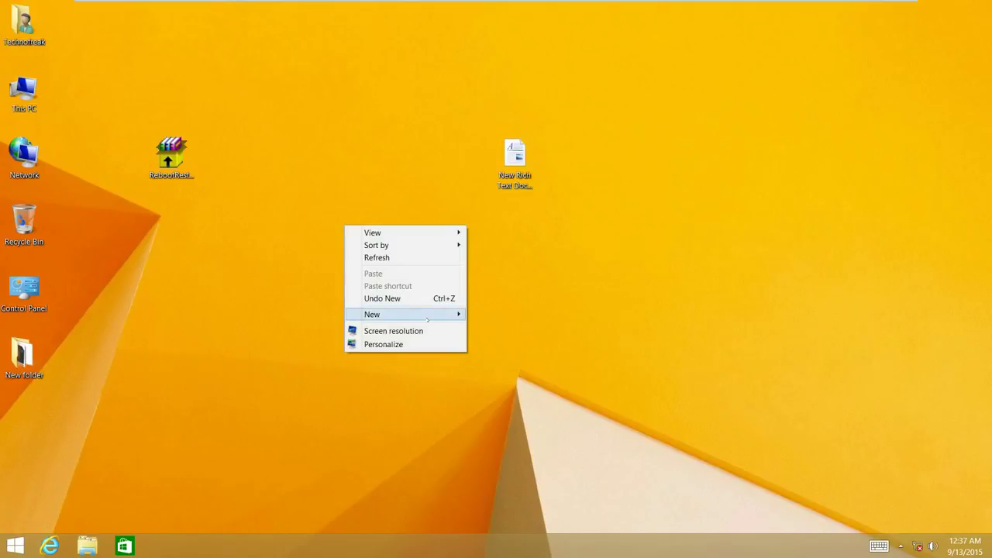
pyautogui.moveTo(423, 314)
pyautogui.click(303, 310)
pyautogui.press('Return')
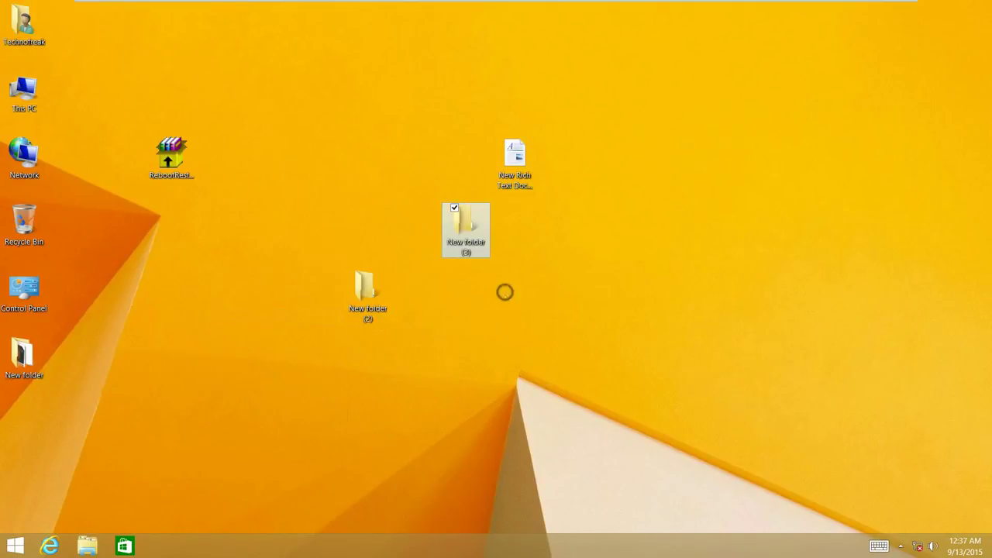
pyautogui.moveTo(368, 298); pyautogui.dragTo(417, 293)
pyautogui.click(502, 333)
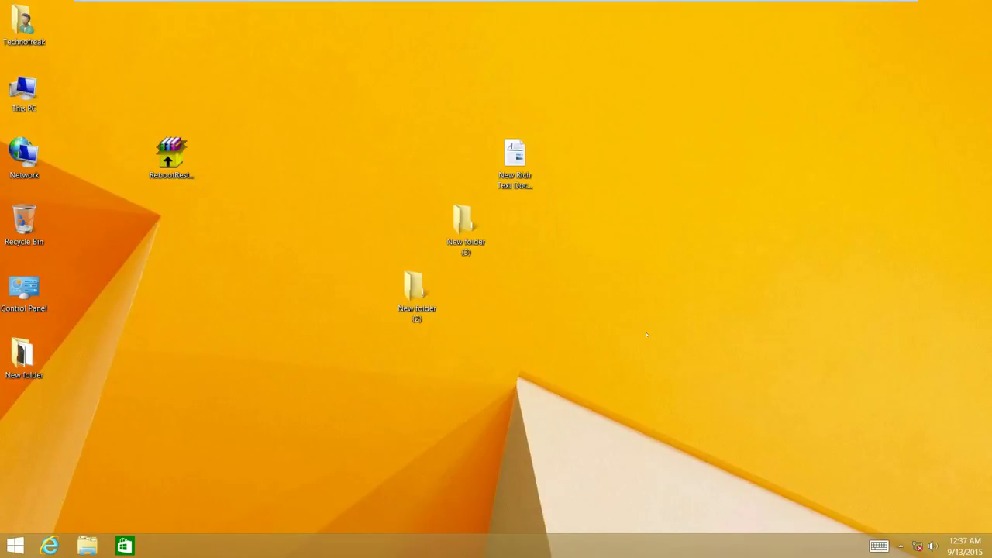
# Step: Restart the computer from the Settings power options
pyautogui.moveTo(990, 1)
pyautogui.click(974, 325)
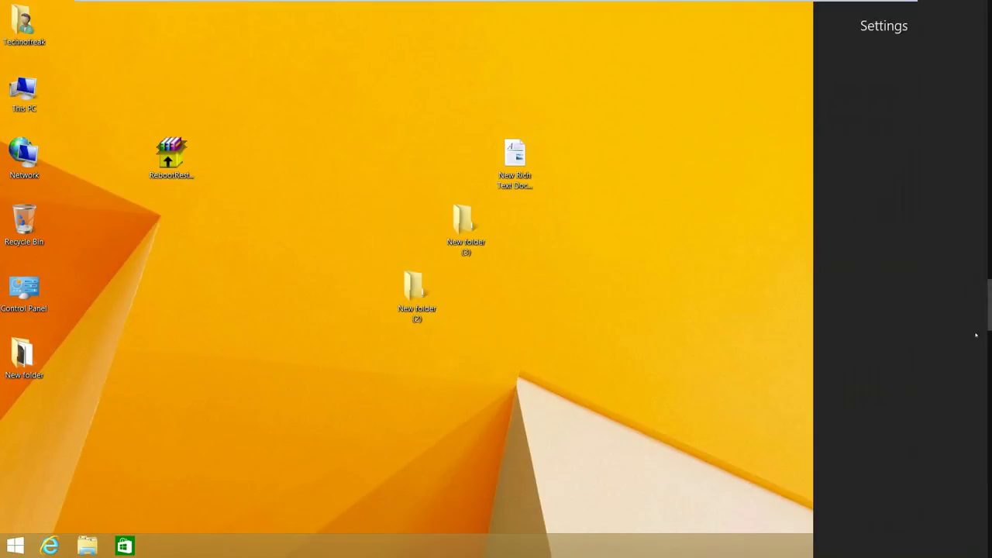
pyautogui.click(901, 483)
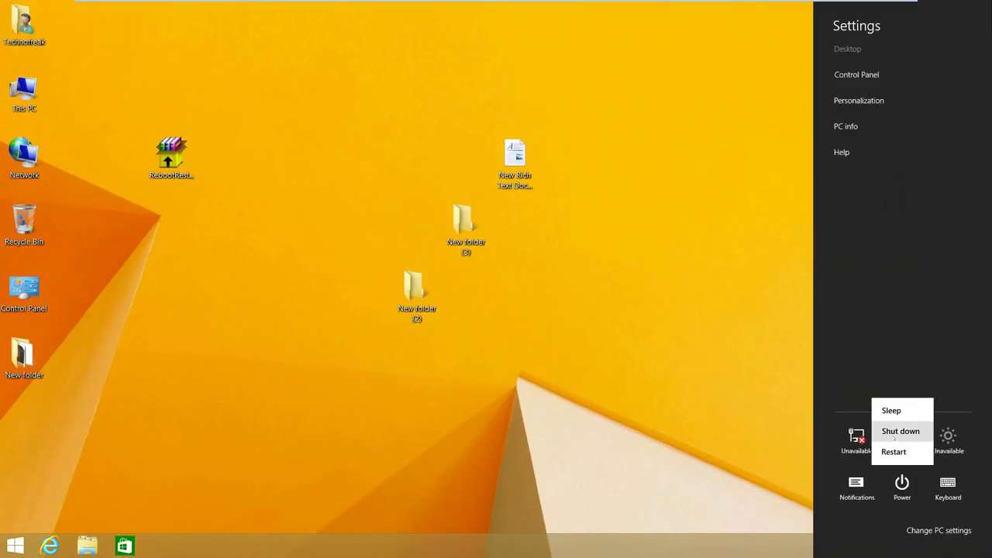
pyautogui.click(894, 452)
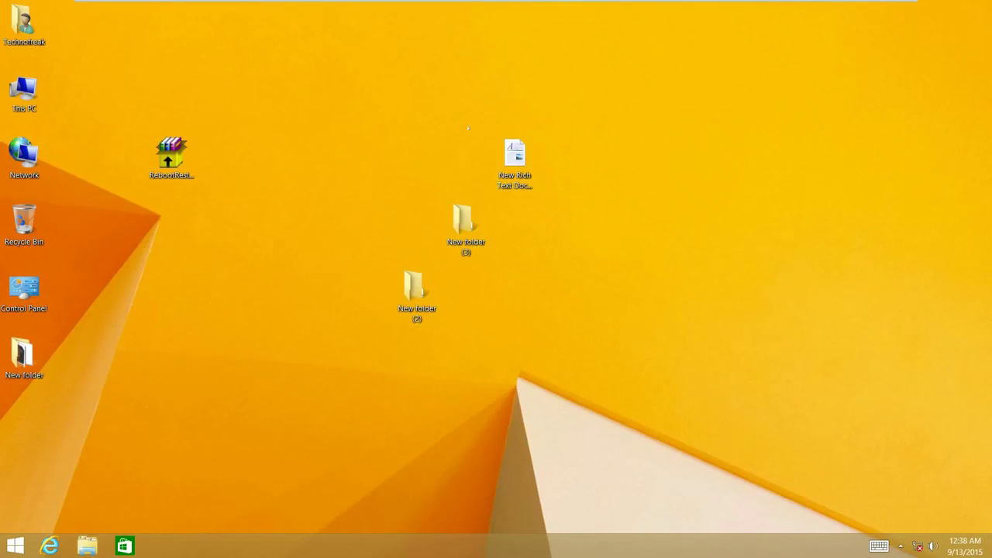
# Step: Check the New Volume (E:) drive from This PC for the test folder and bitmap image, close it, and refresh the desktop
pyautogui.moveTo(355, 105); pyautogui.dragTo(408, 124)
pyautogui.doubleClick(24, 92)
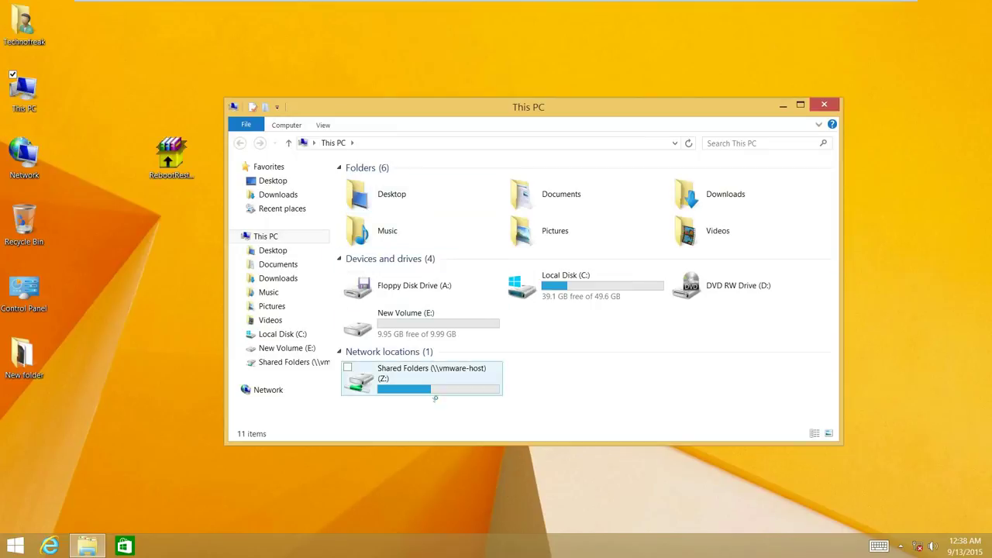
pyautogui.doubleClick(426, 318)
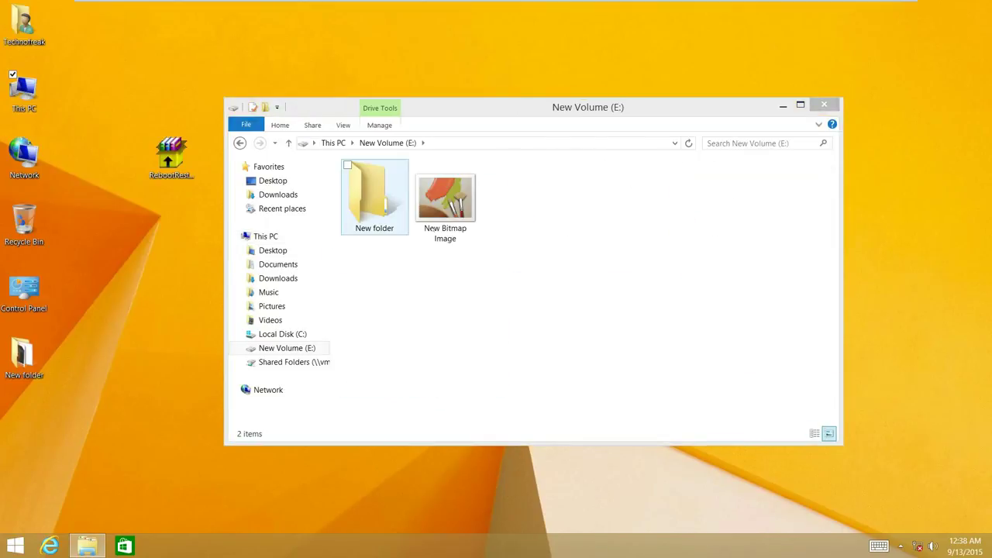
pyautogui.moveTo(508, 266); pyautogui.dragTo(371, 193)
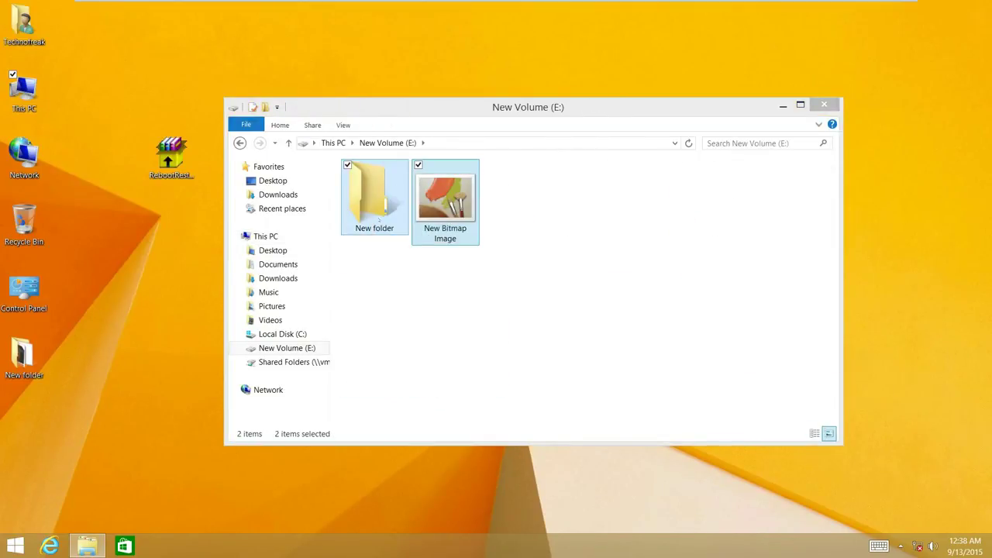
pyautogui.click(432, 283)
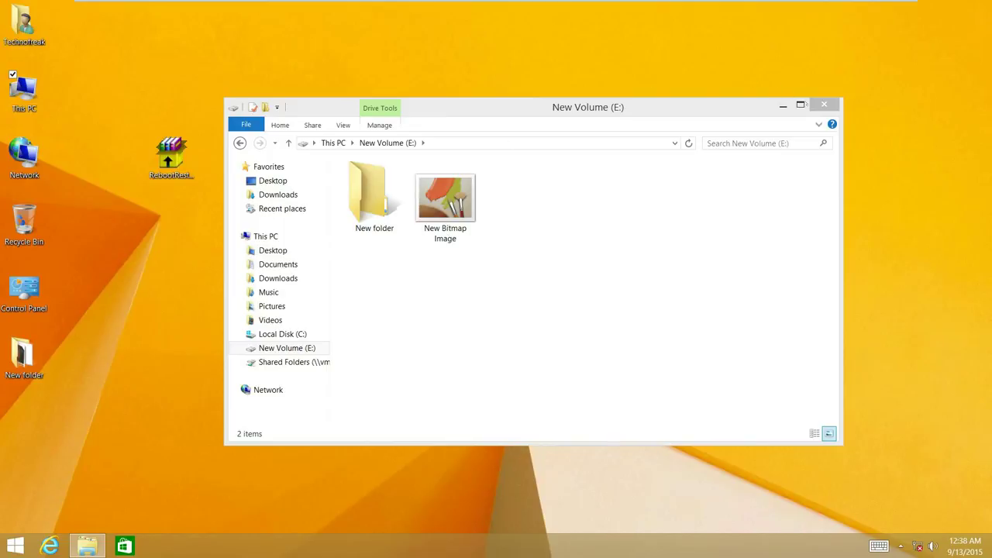
pyautogui.click(824, 104)
pyautogui.rightClick(275, 179)
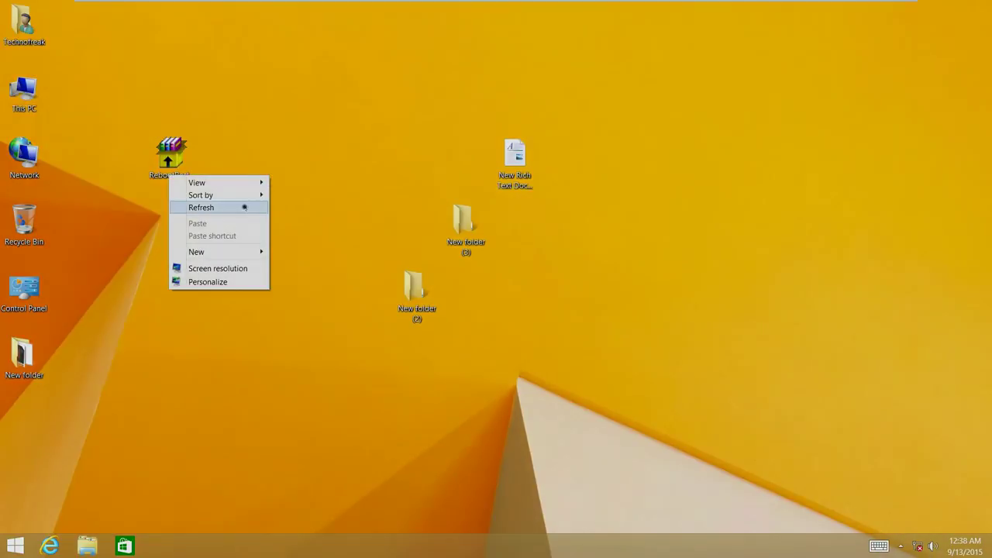
pyautogui.click(232, 204)
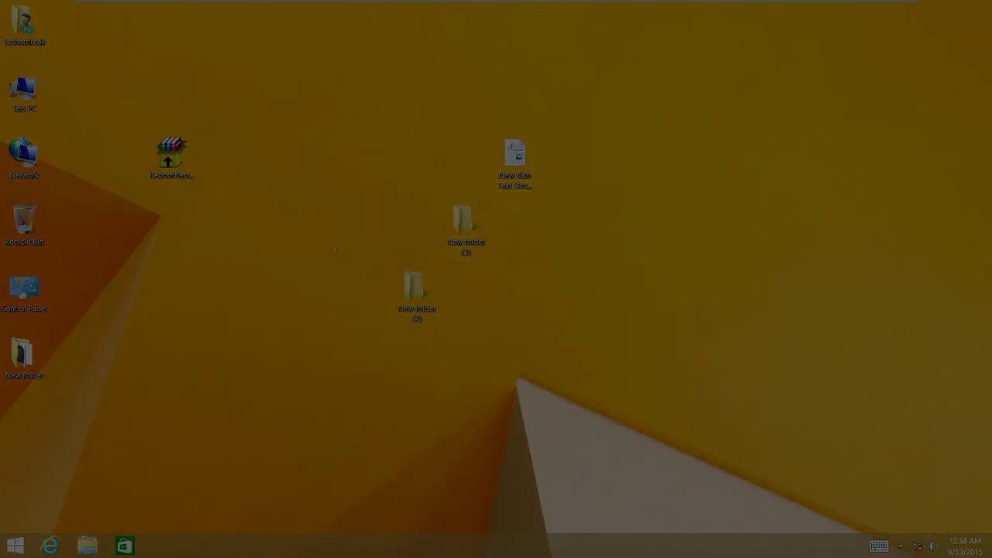